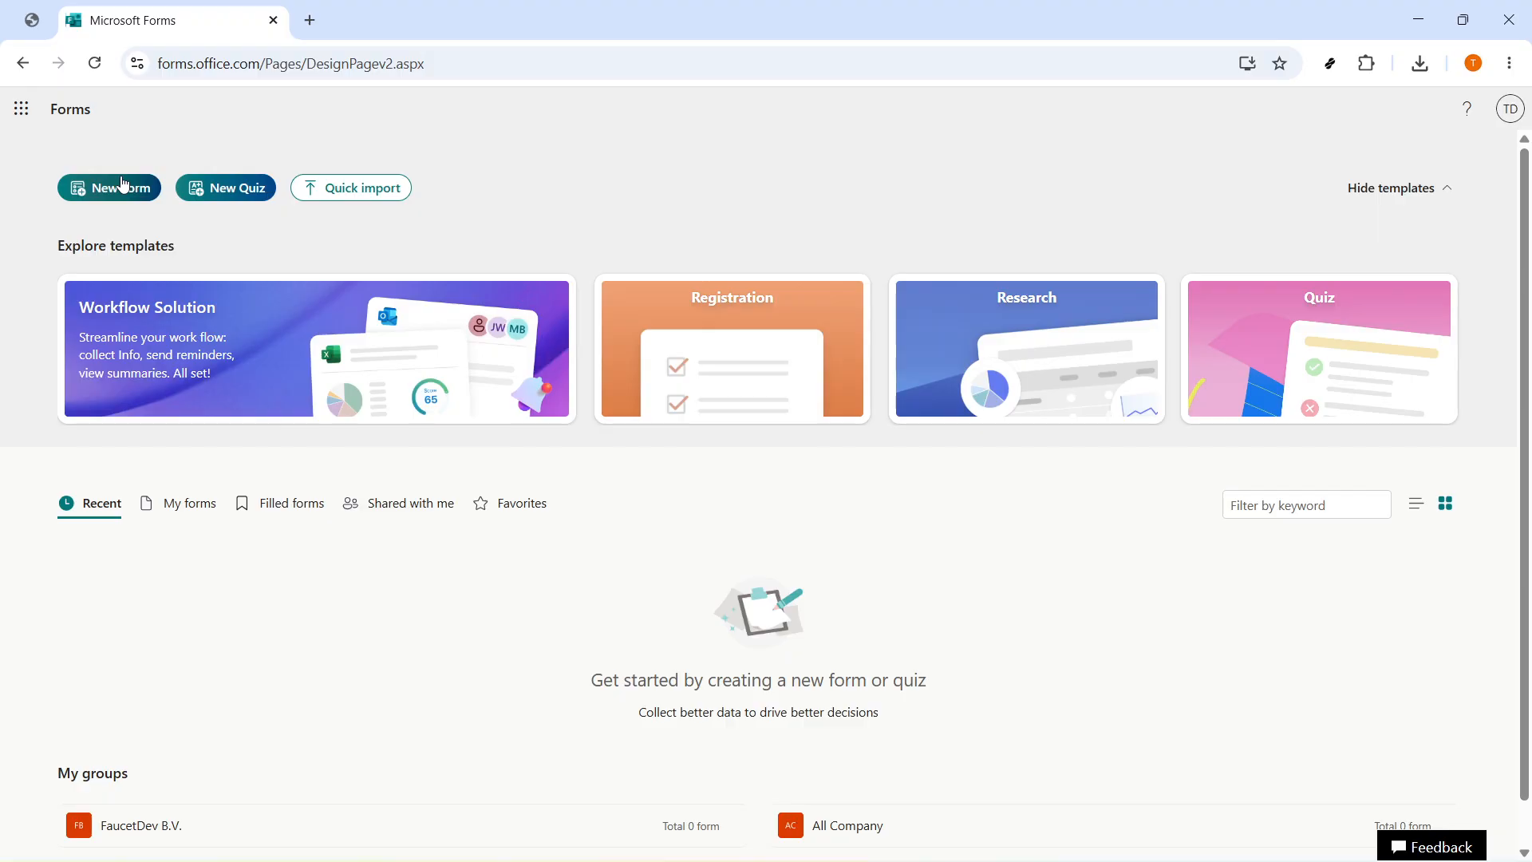
Create a new form and title it "Community Workshop Feedback"
click(125, 195)
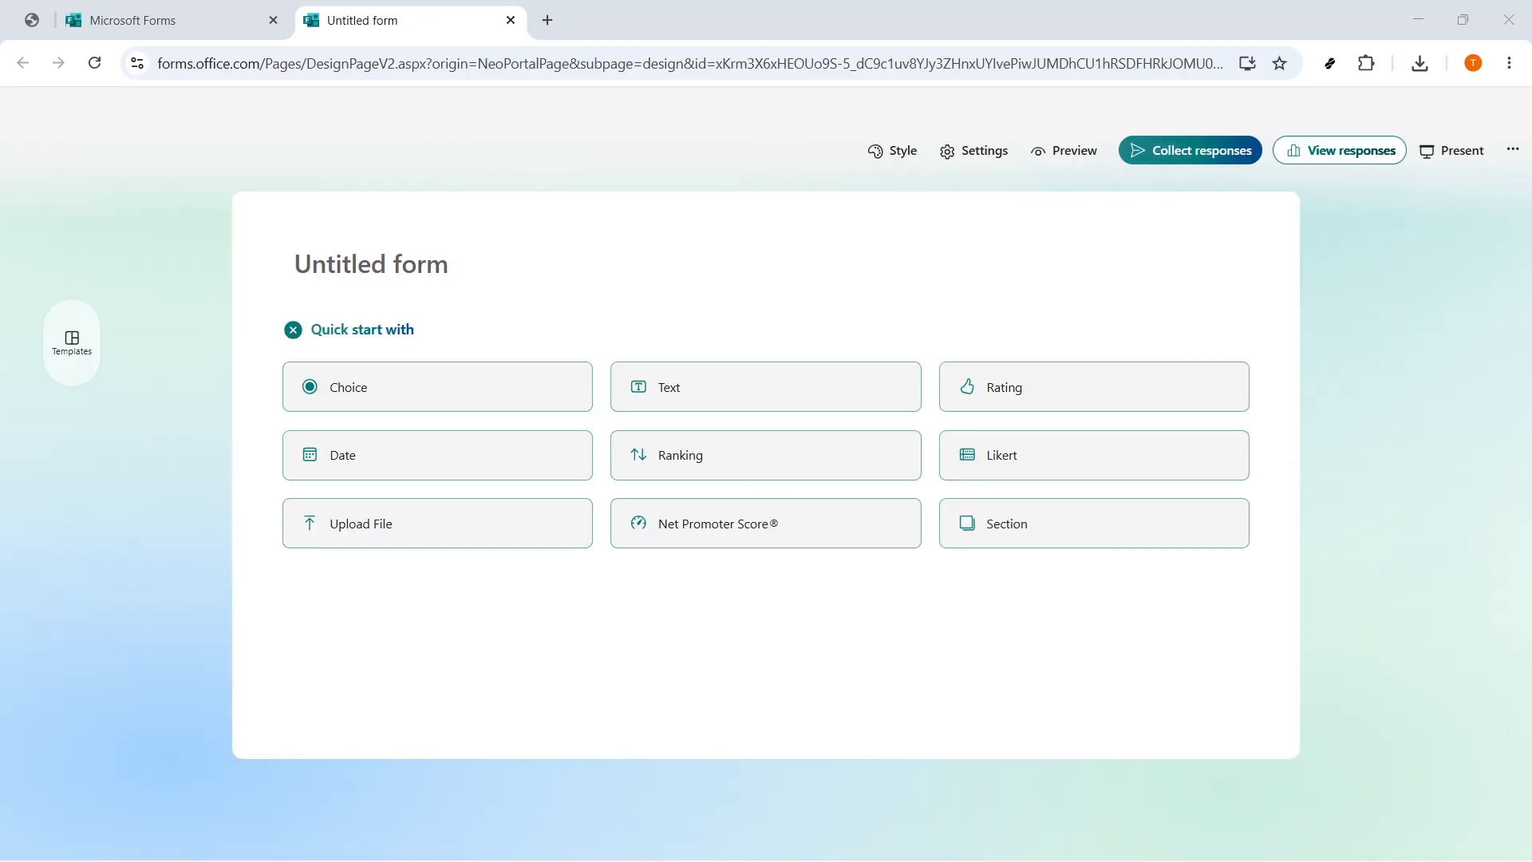
click(370, 272)
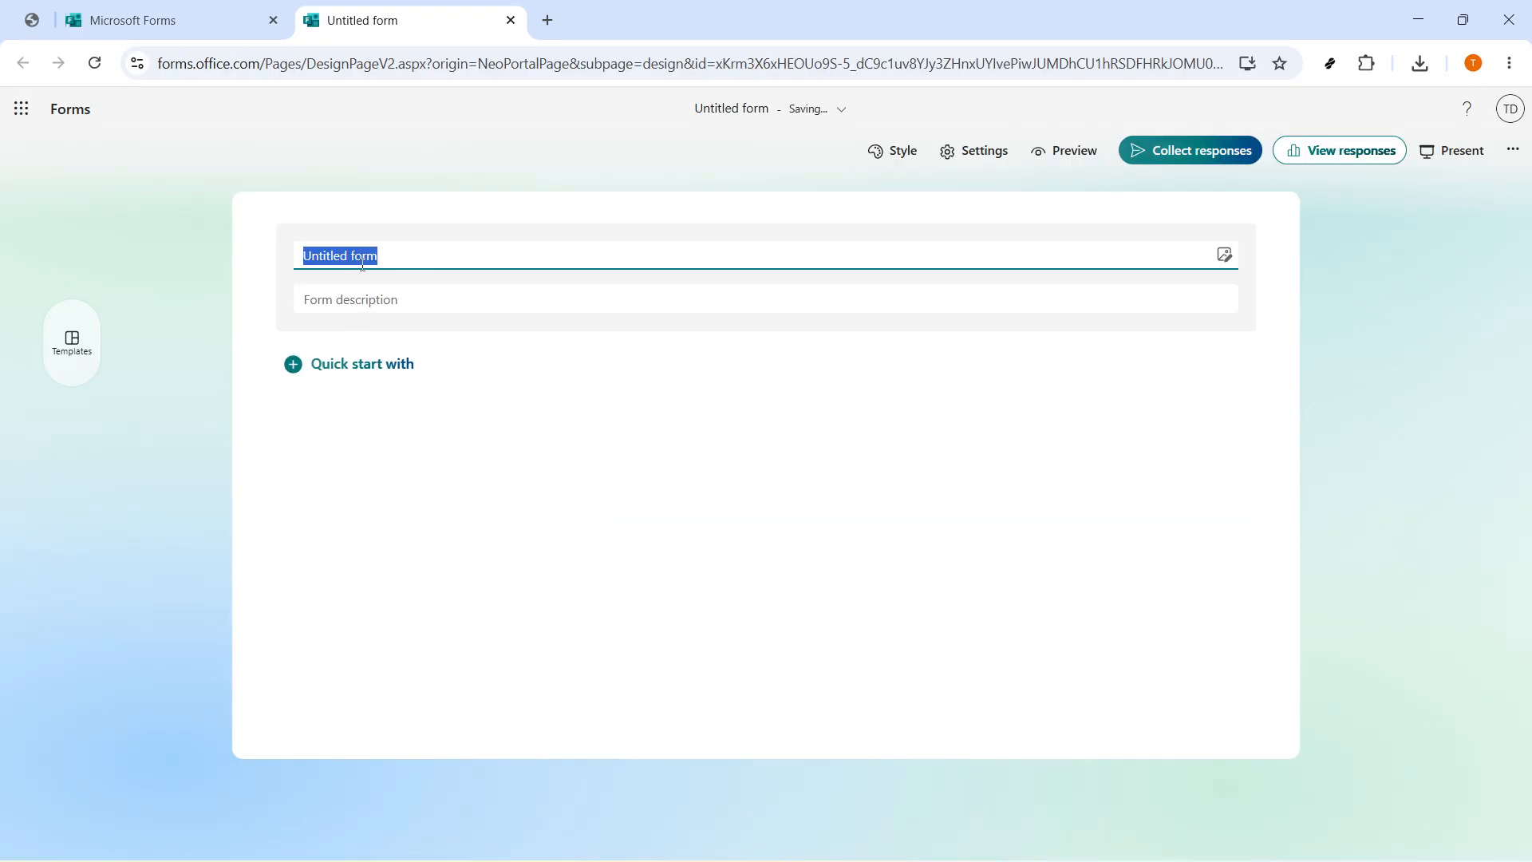
text(Community W)
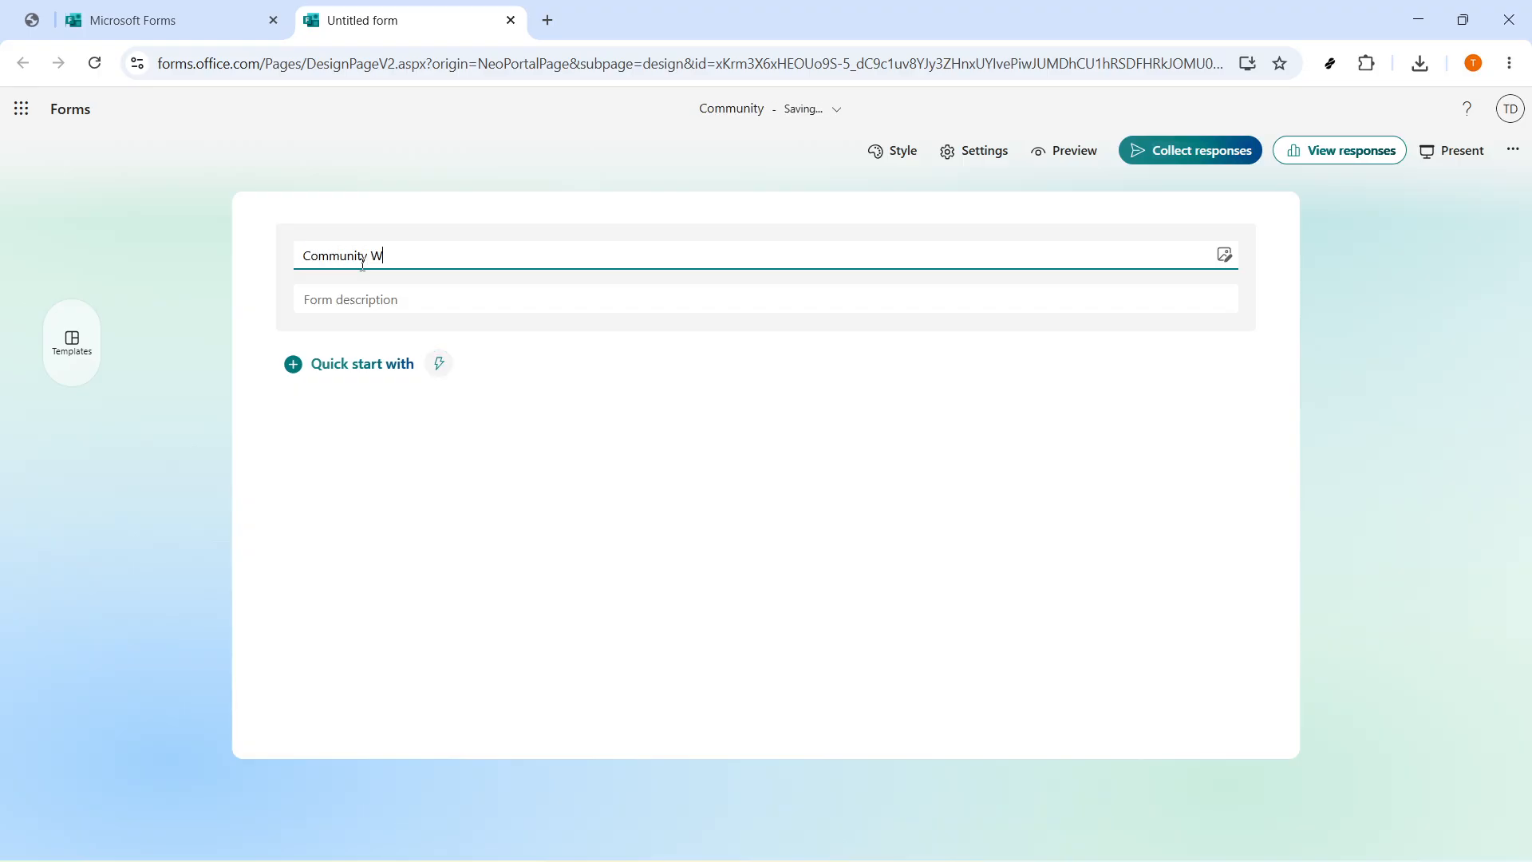
text(orkshop Feedback)
drag(487, 259, 297, 241)
Set the form description to "Share quick feedback about the community workshop so we can improve the next session."
click(376, 298)
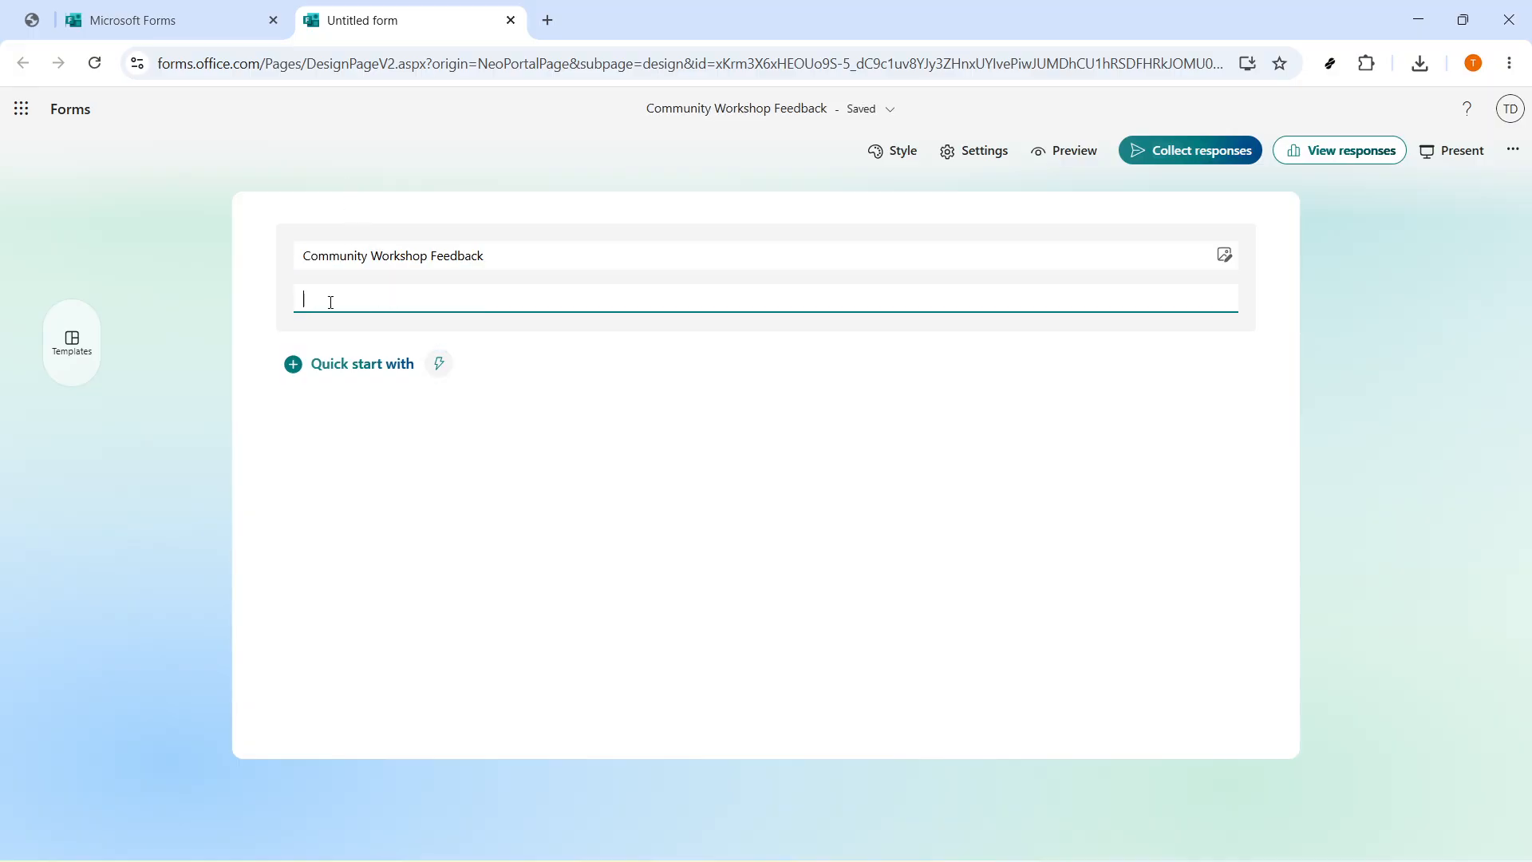
text(Sh)
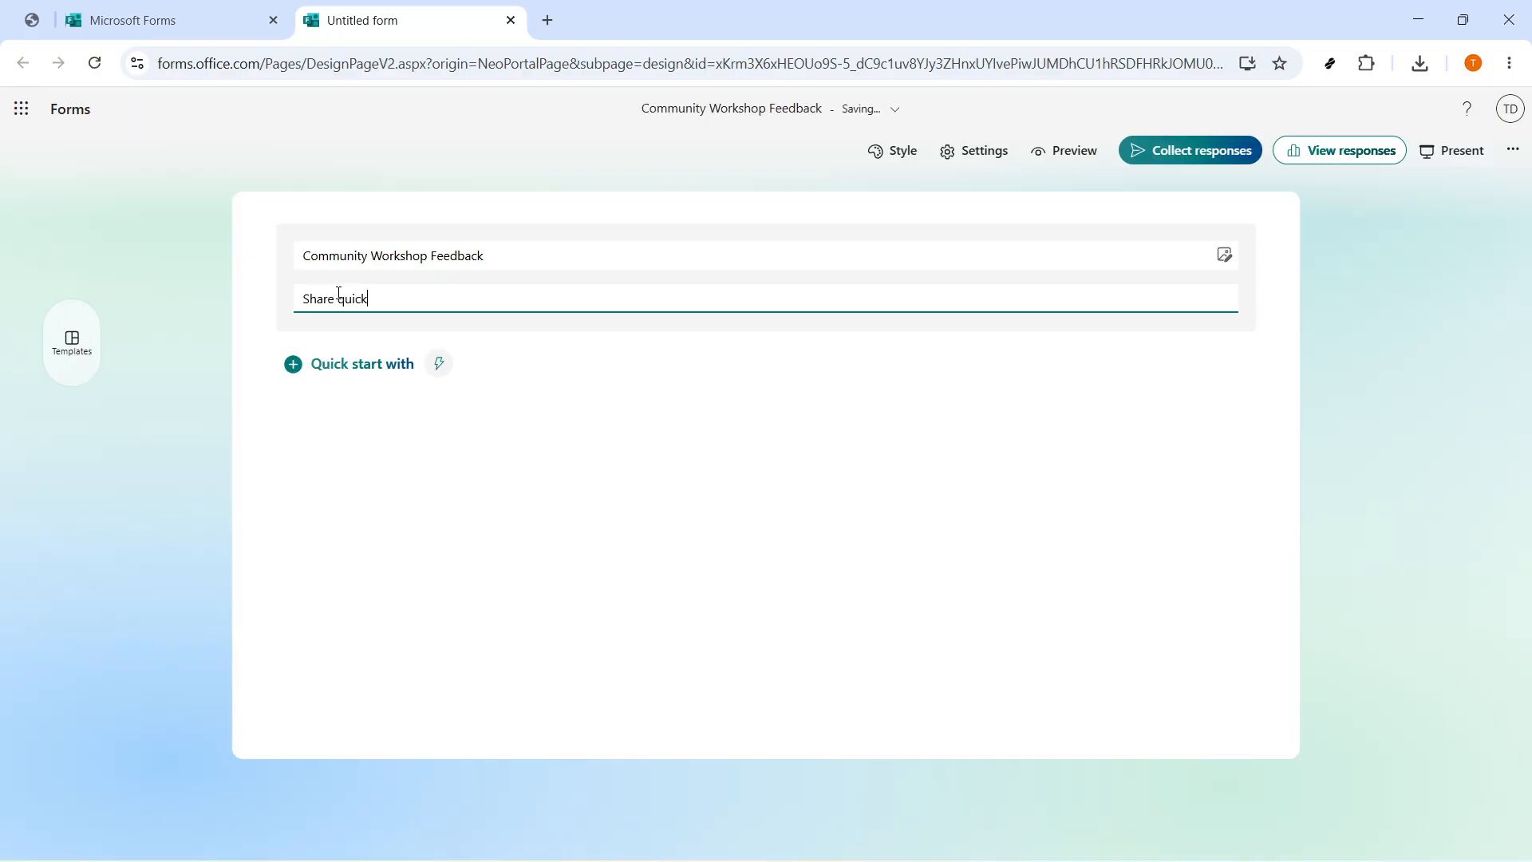
text(are quick)
key(ctrl+a)
text(Share quick feedback about the community workshop so we can improve the next session.)
key(ctrl+a)
click(484, 184)
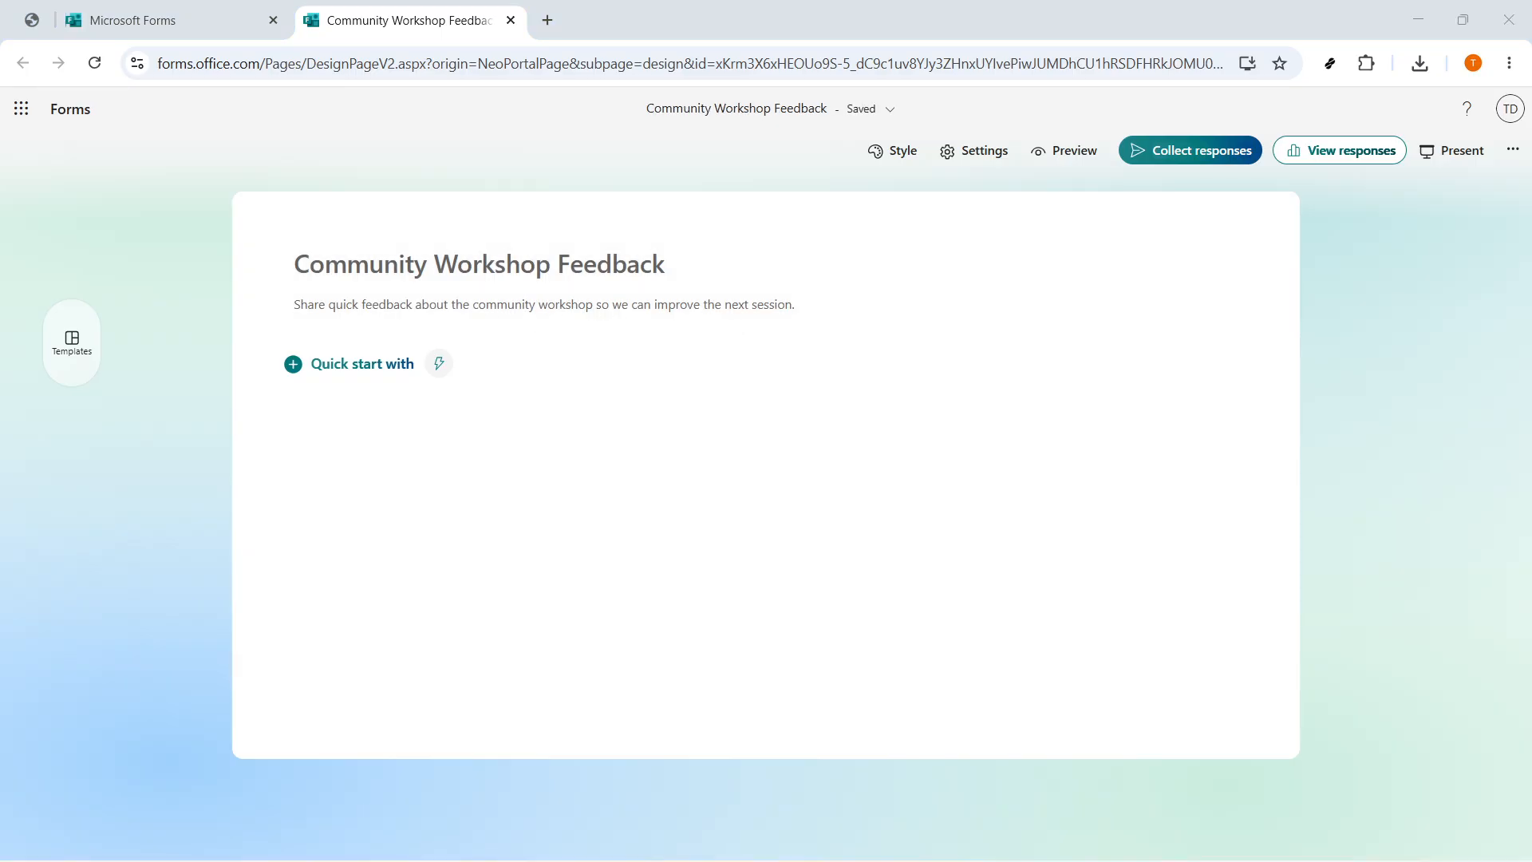
Add a Choice question with the text "Which session did you attend?"
click(340, 365)
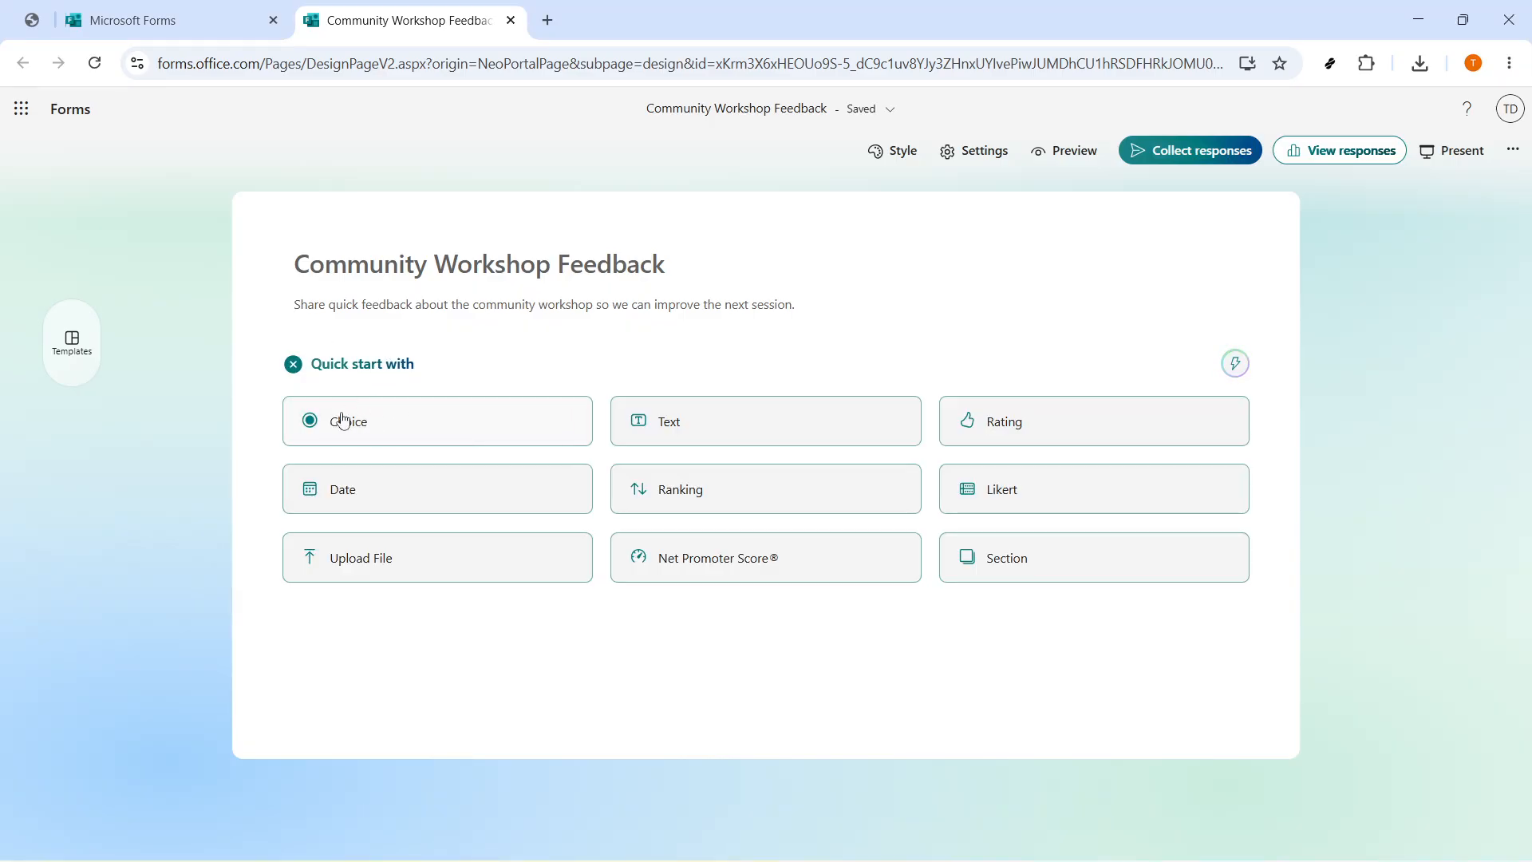
click(439, 423)
text(Which session did you attend?)
drag(500, 413, 317, 420)
click(541, 414)
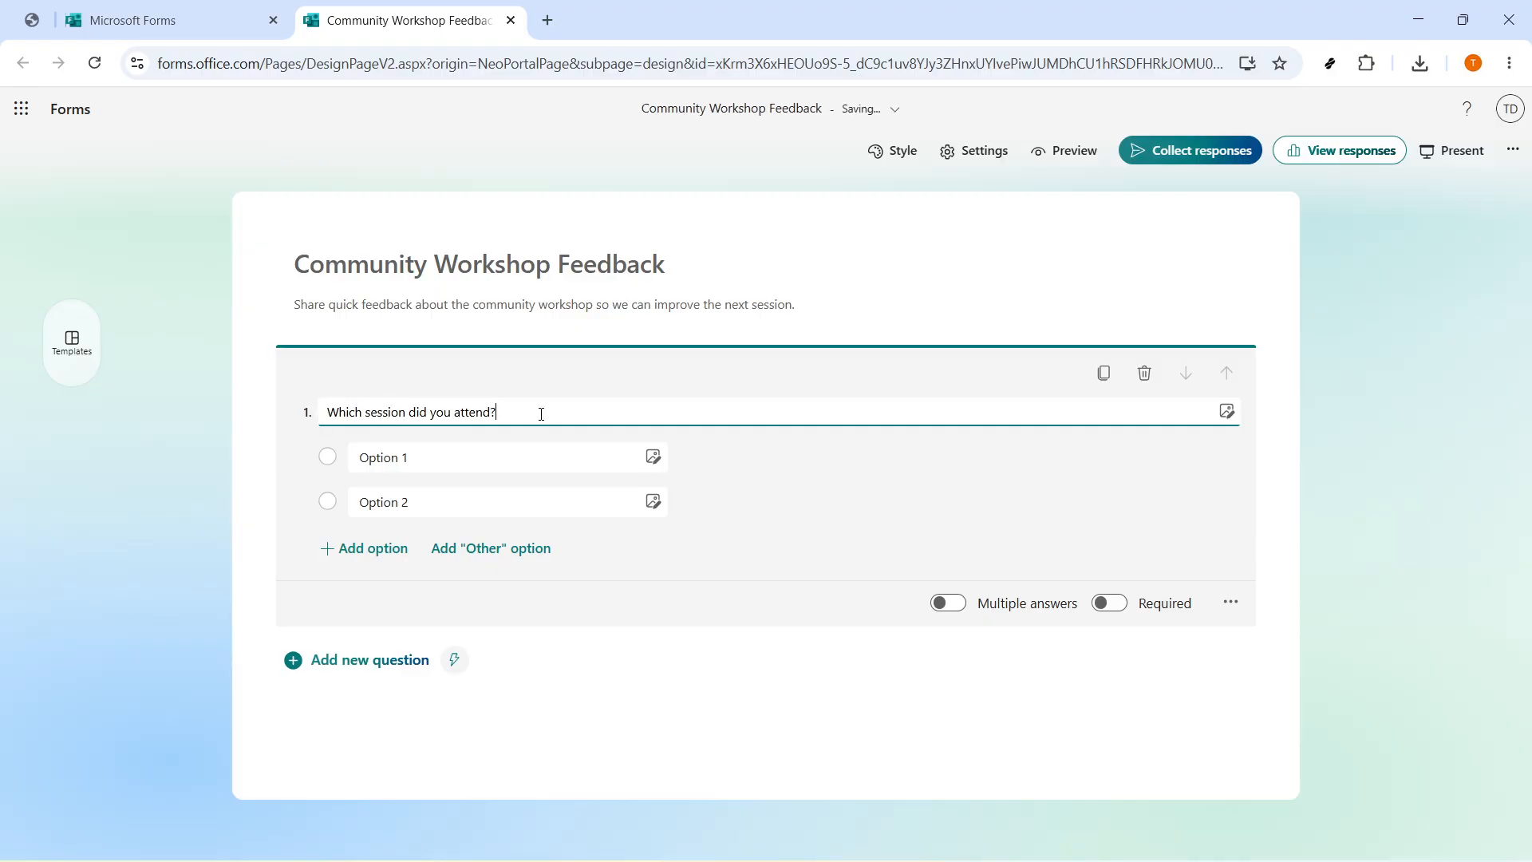
triple_click(543, 413)
key(ctrl+c)
key(BackSpace)
key(ctrl+v)
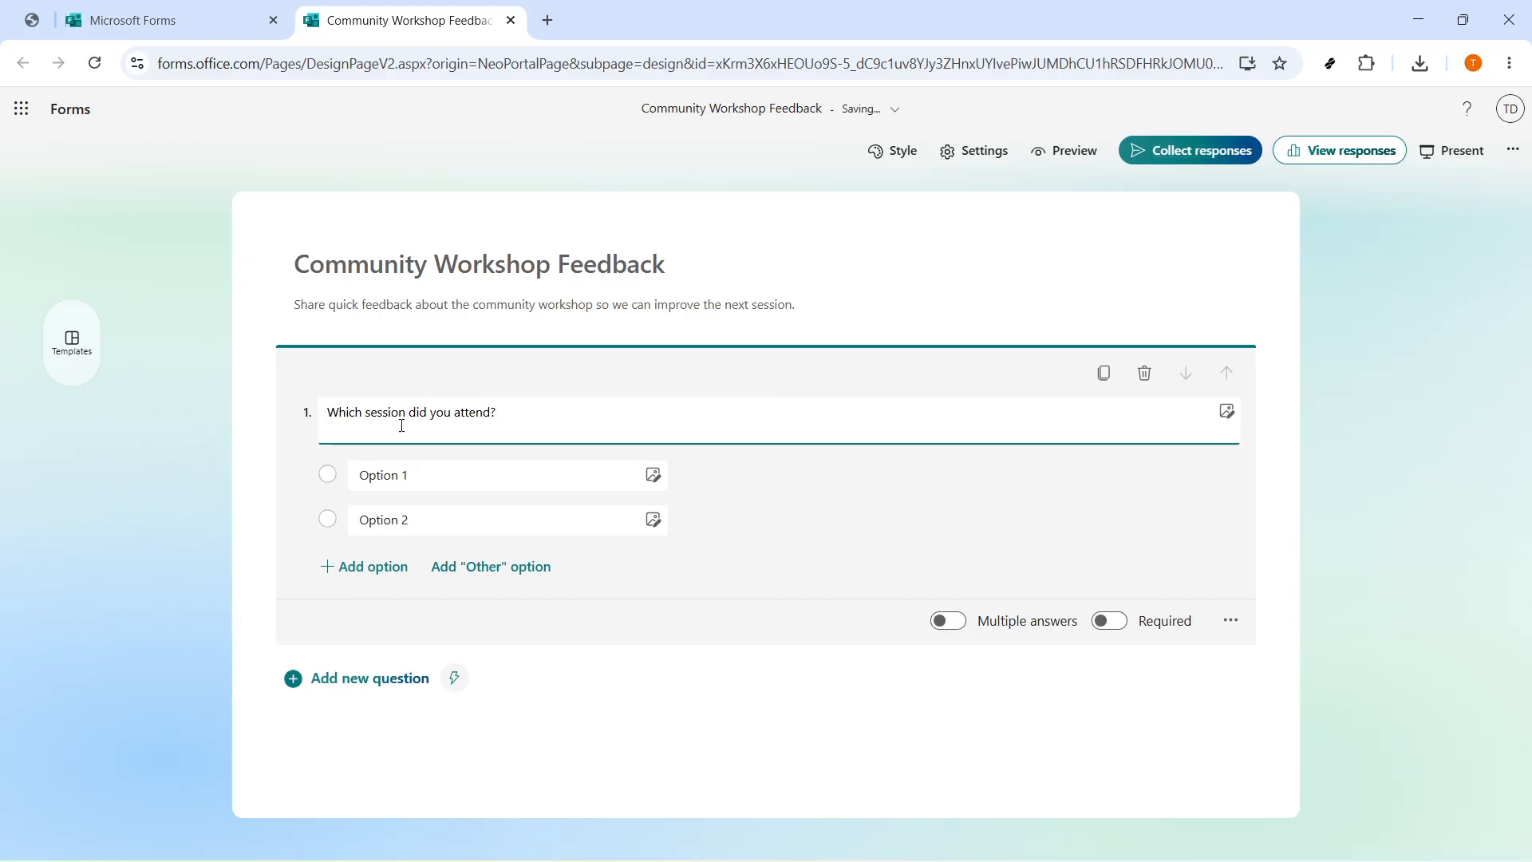
key(BackSpace)
Name the question's first two answer options "Morning workshop" and "Afternoon workshop"
click(418, 456)
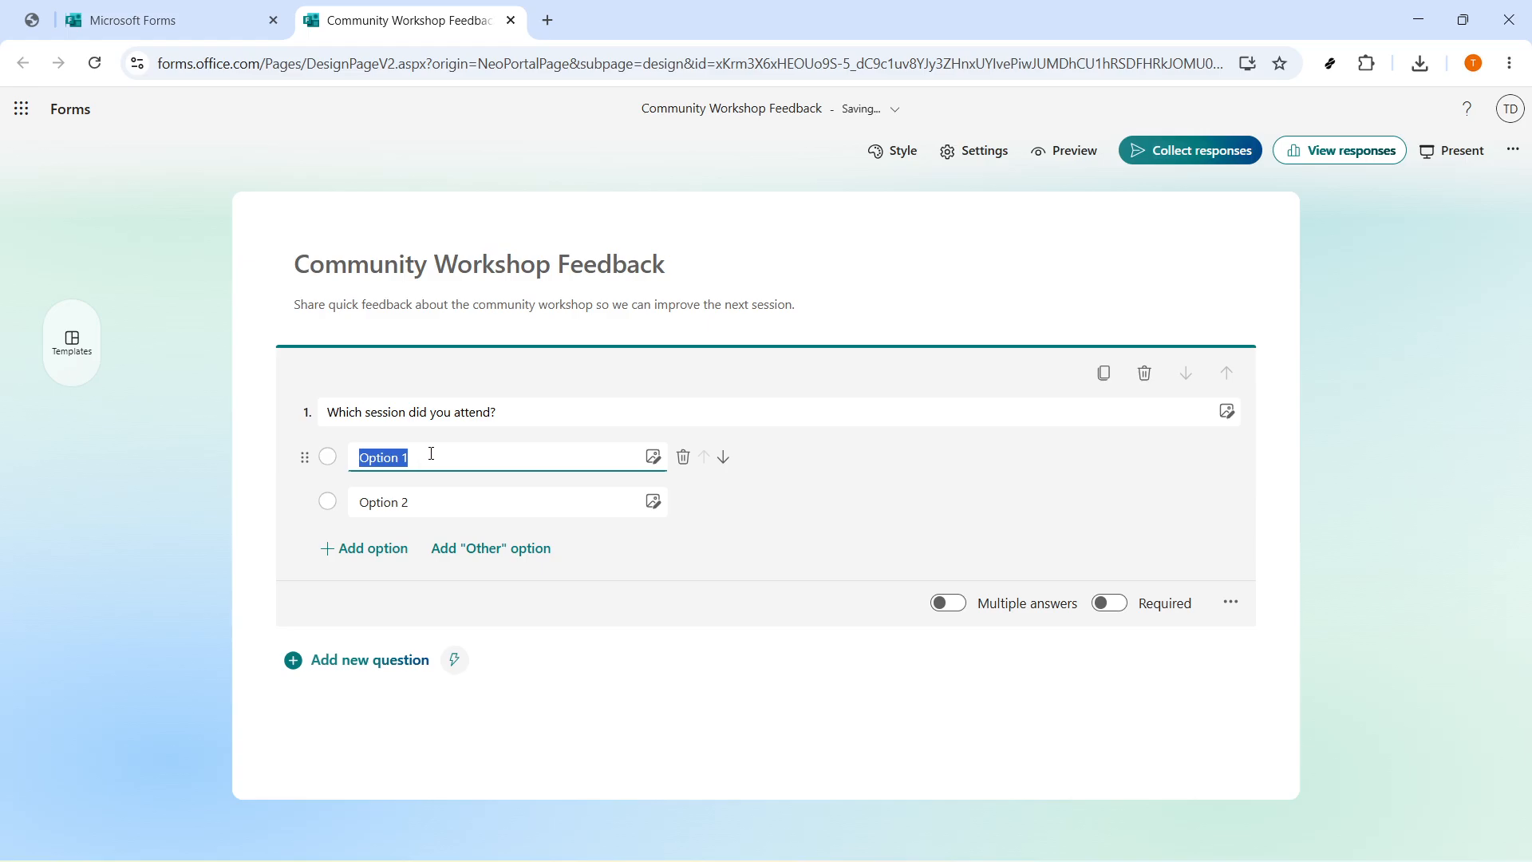
text(Morning workshop)
double_click(432, 454)
click(431, 454)
click(429, 498)
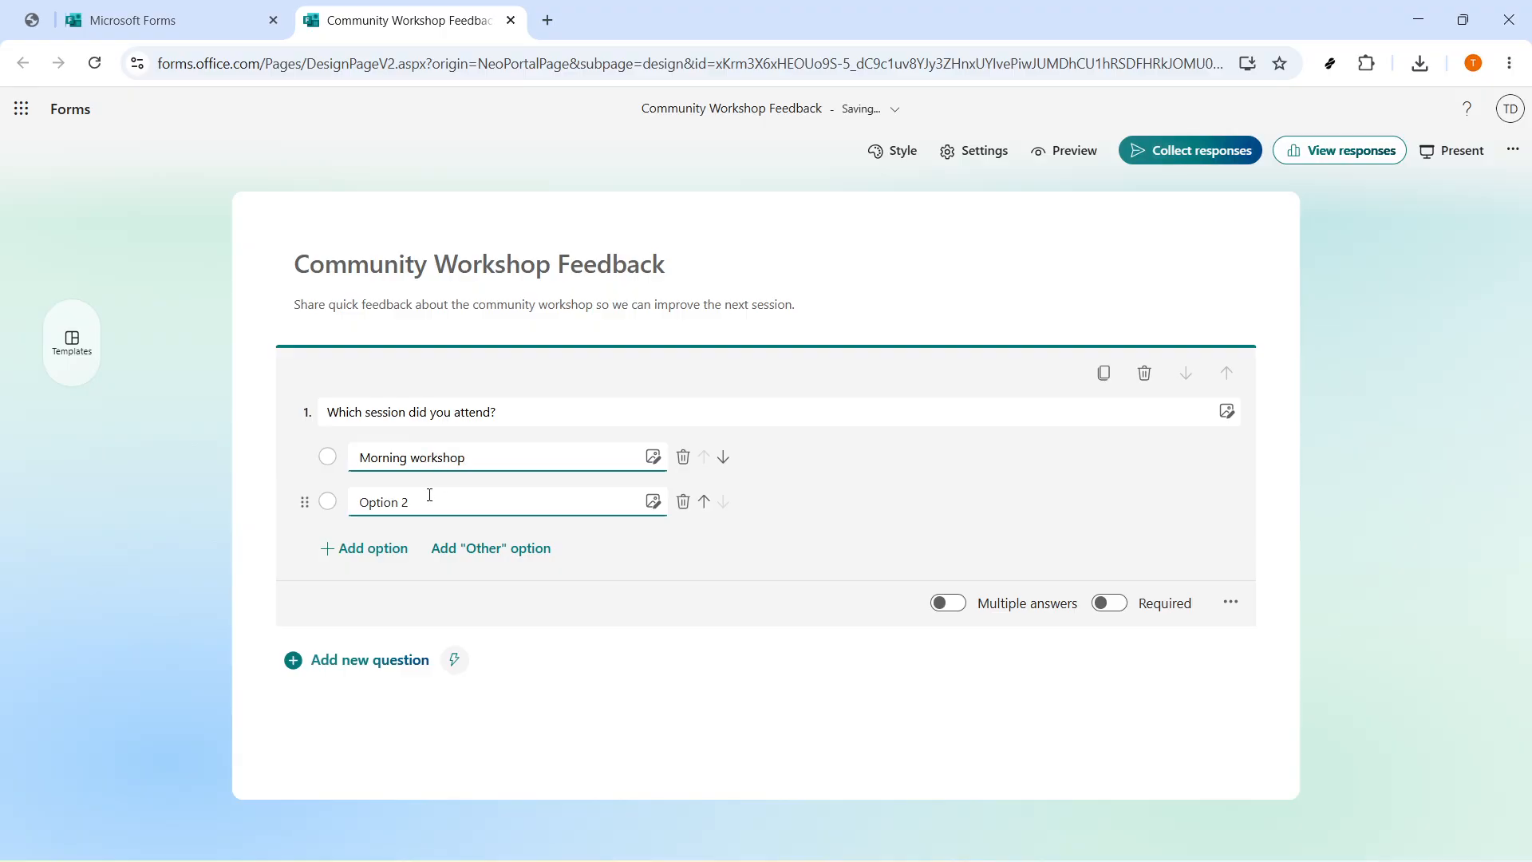
text(A)
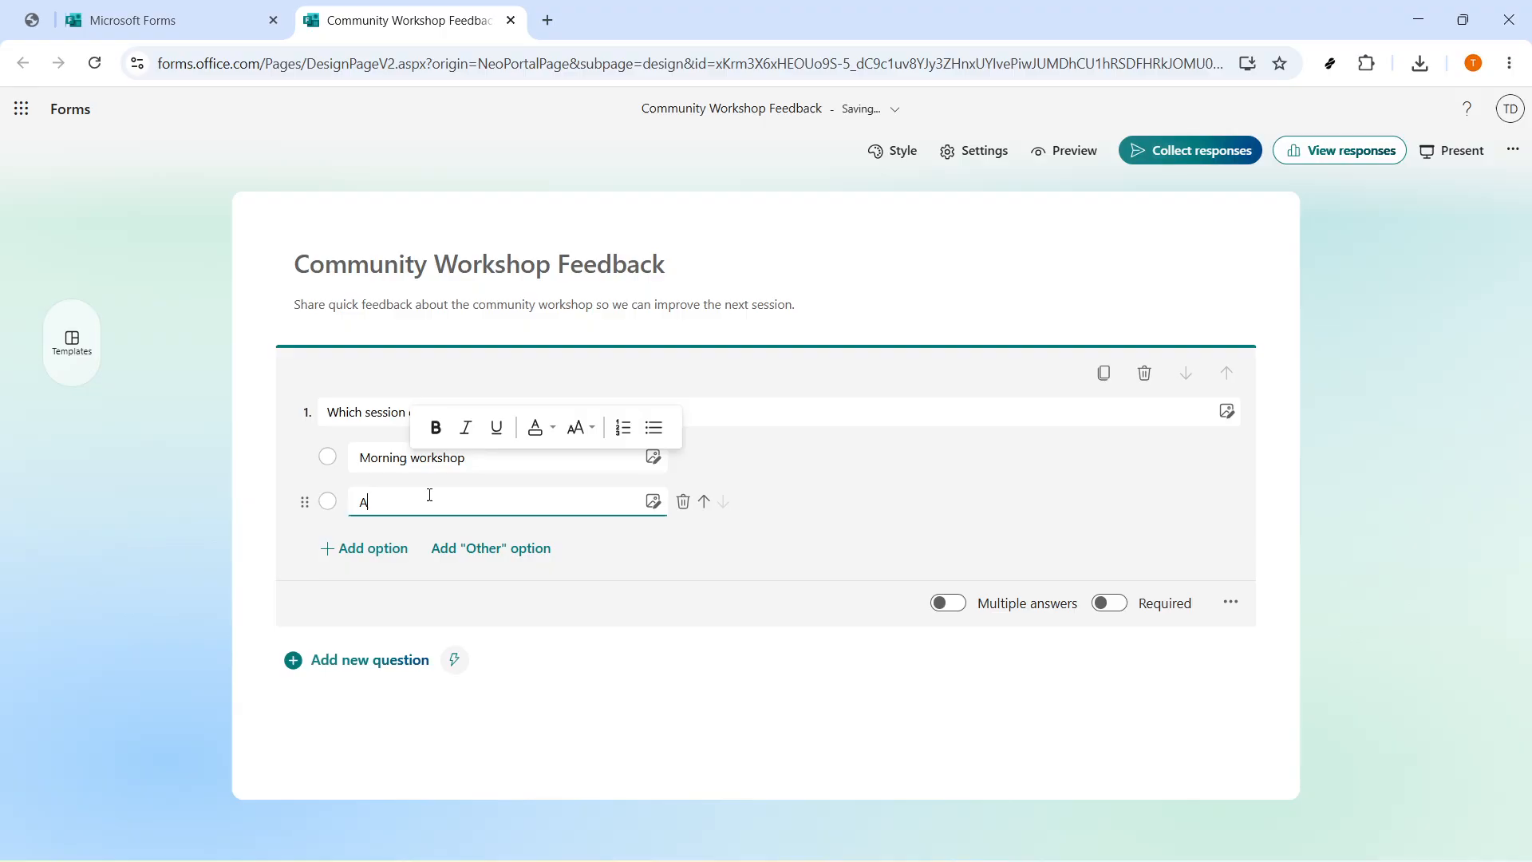
text(fternoon workshop)
Add a third answer option "Evening webinar" and make the session question required
click(383, 550)
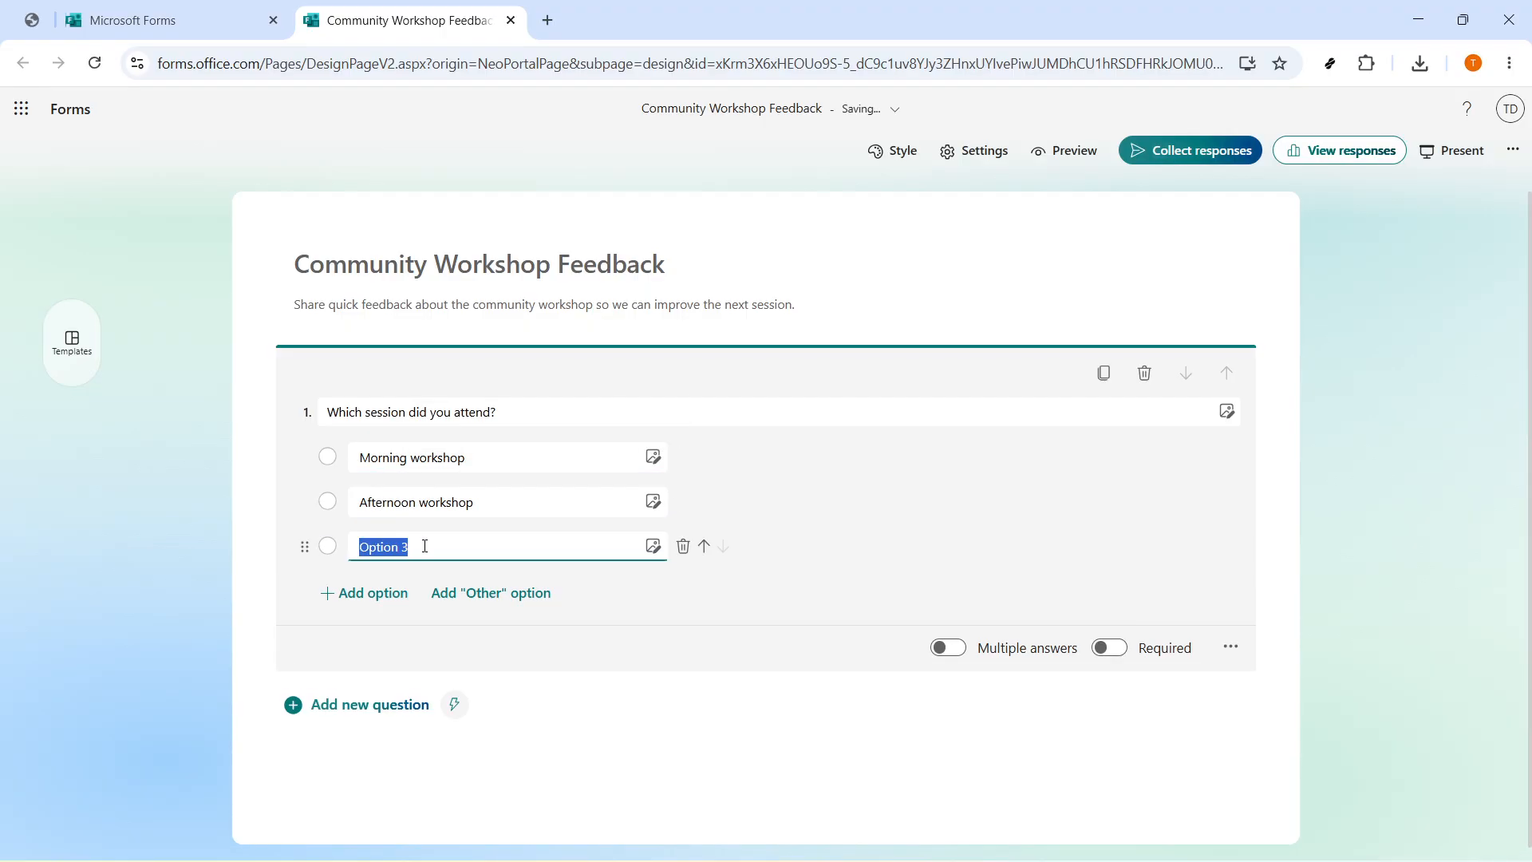
text(Evening webinar)
click(1110, 650)
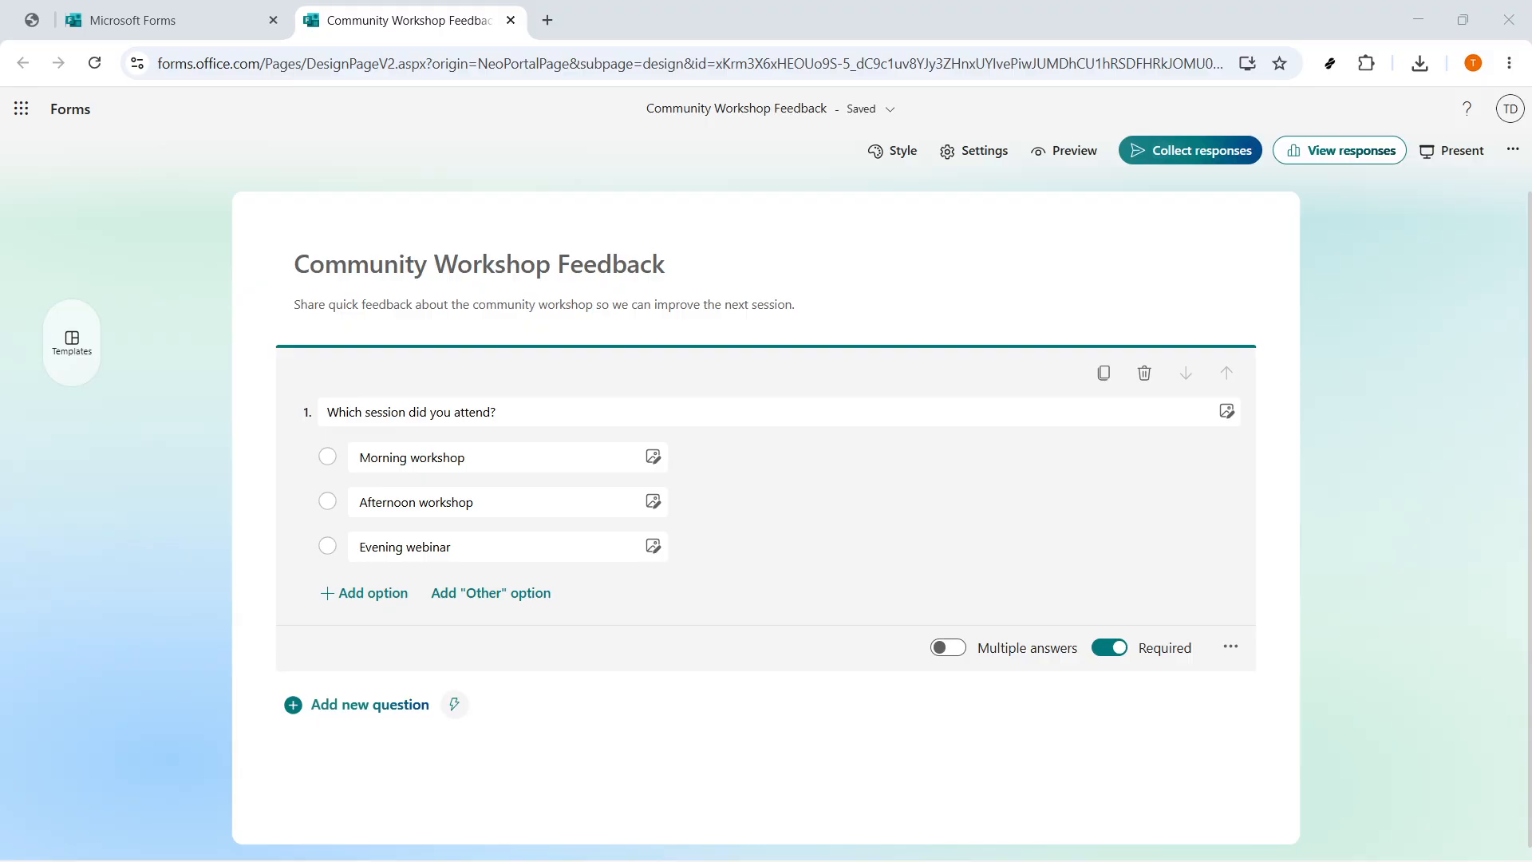
Add a Text question asking "What was the most useful part of the workshop?"
click(348, 705)
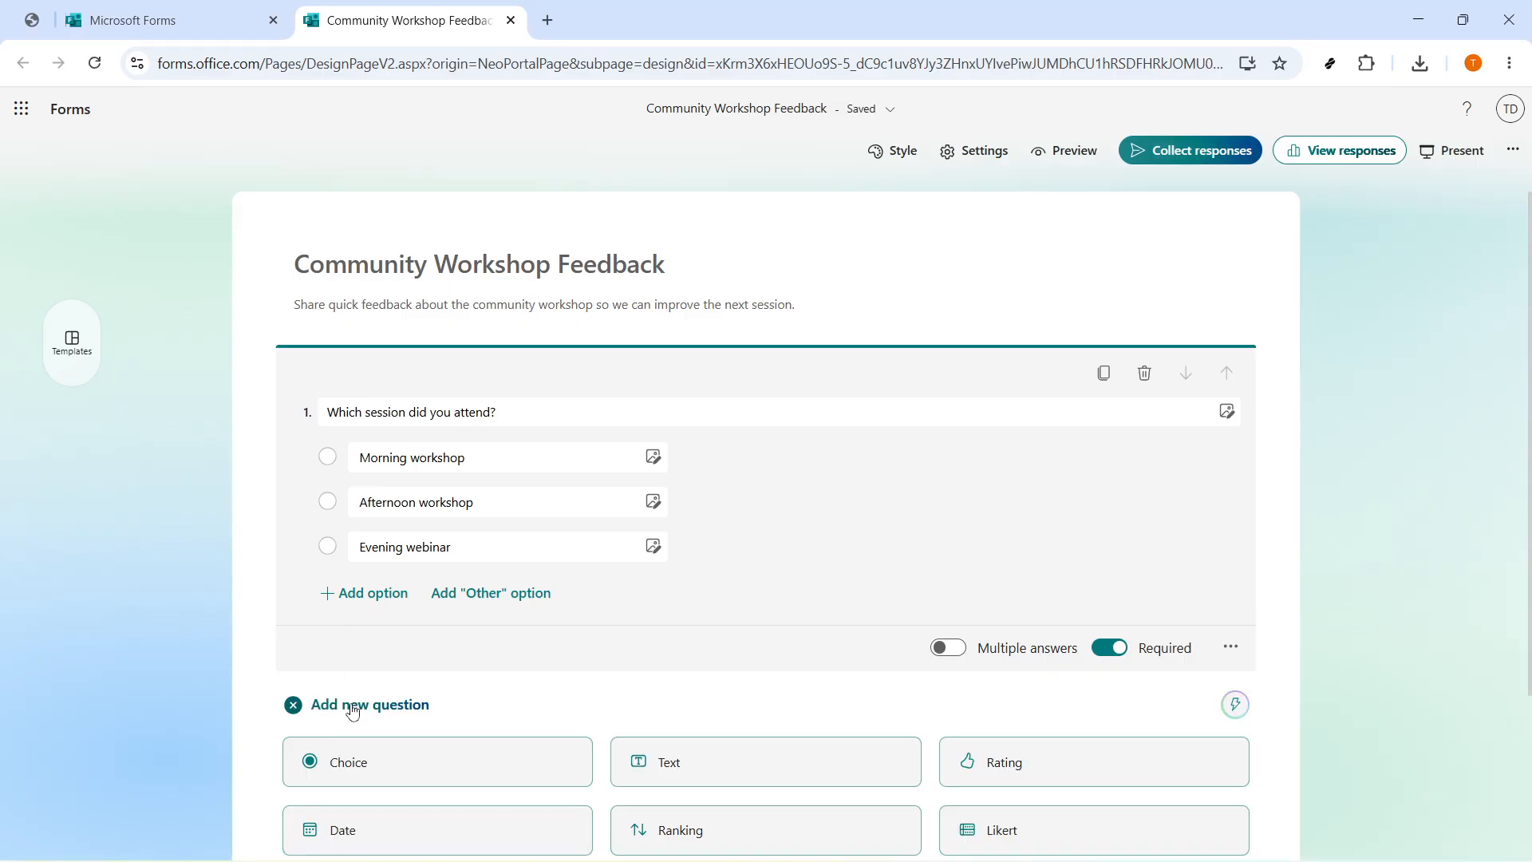
click(722, 560)
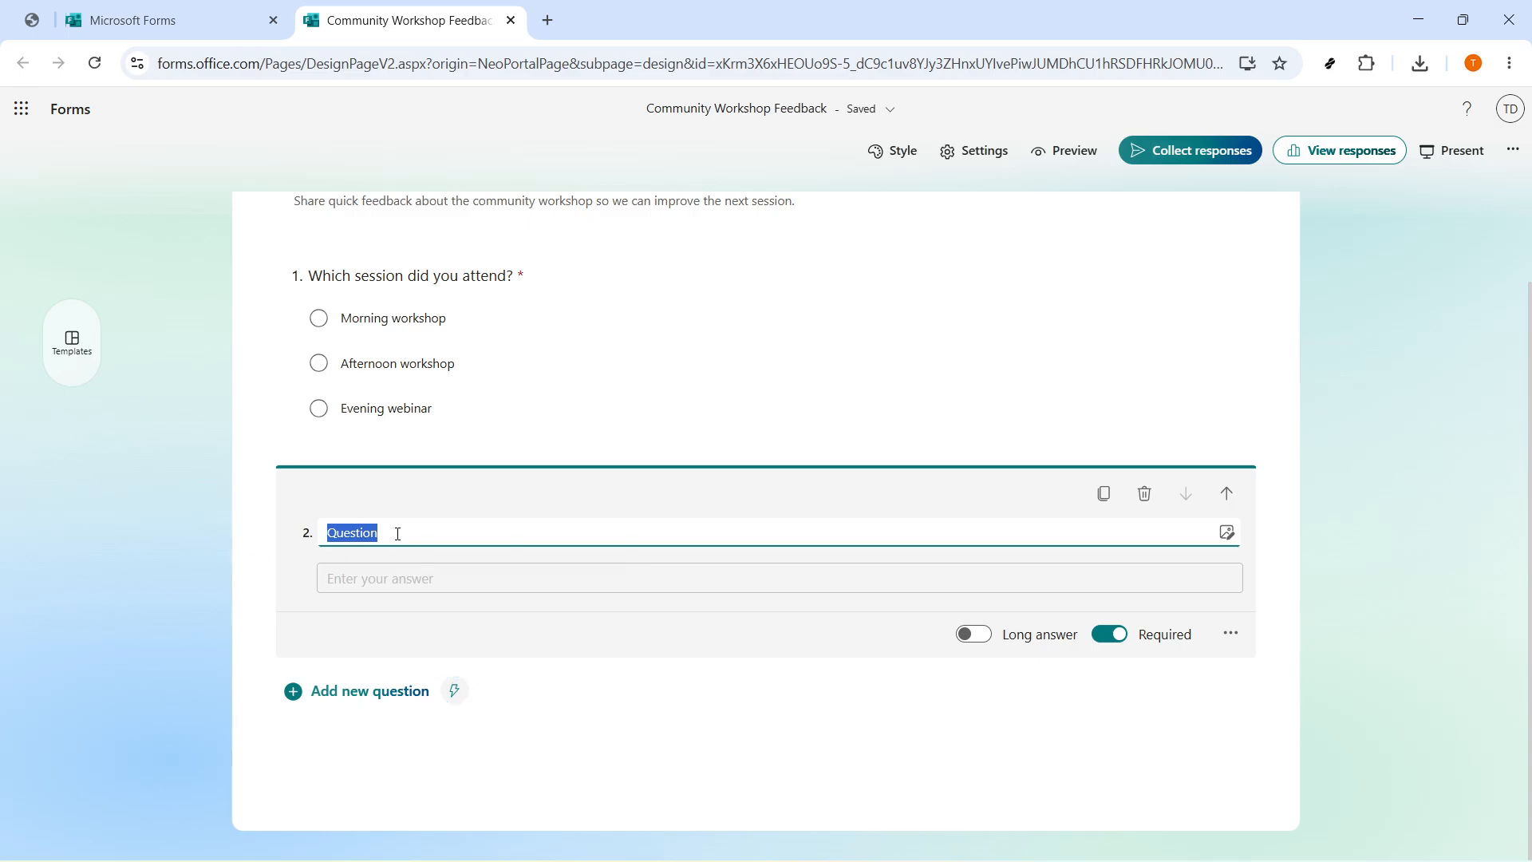
text(What was the most useful part of the workshop?)
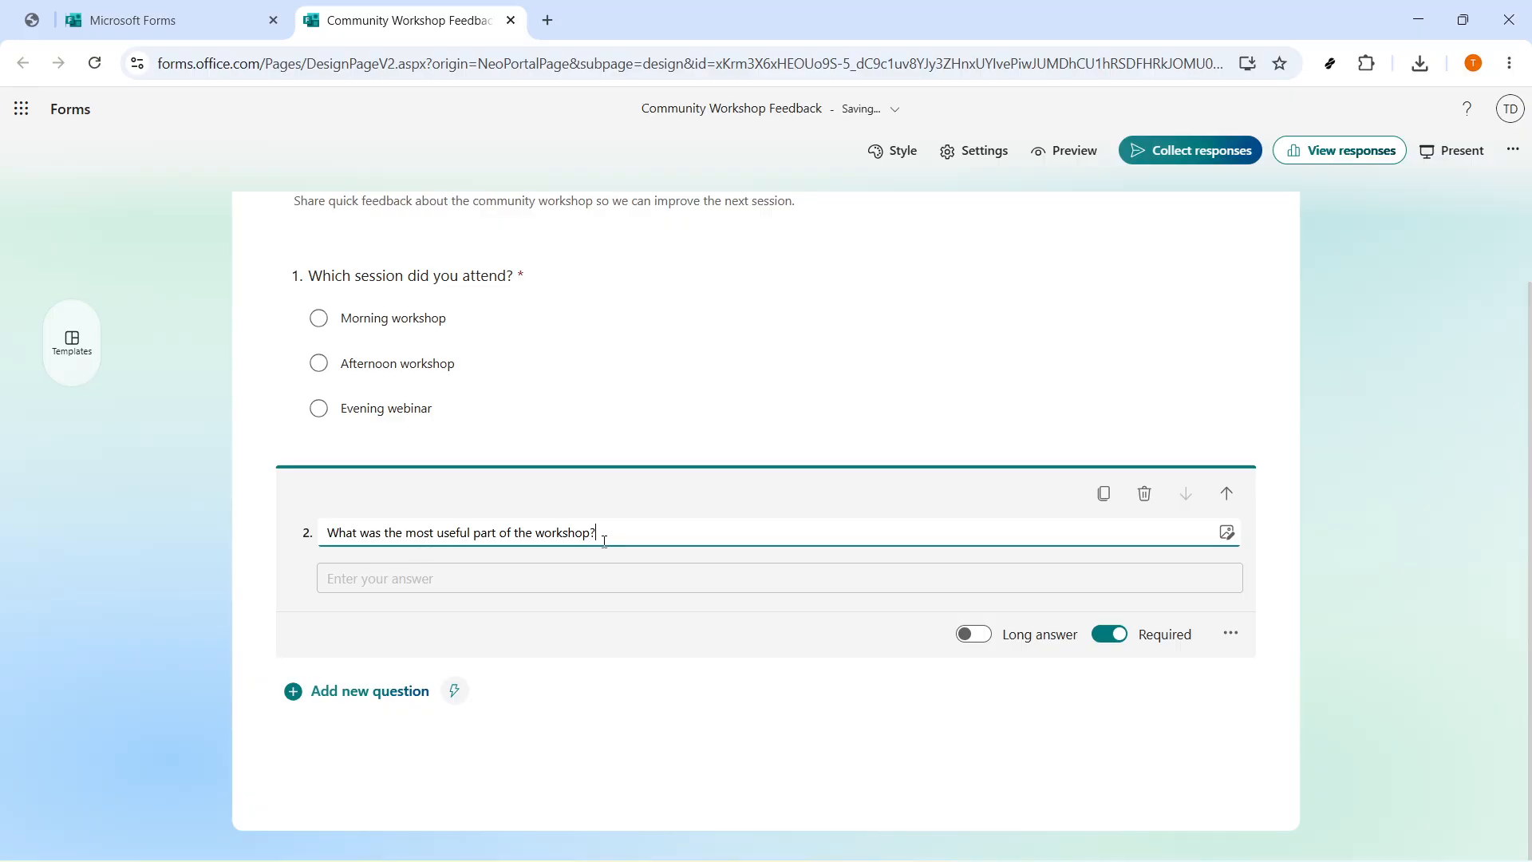
drag(603, 542, 325, 533)
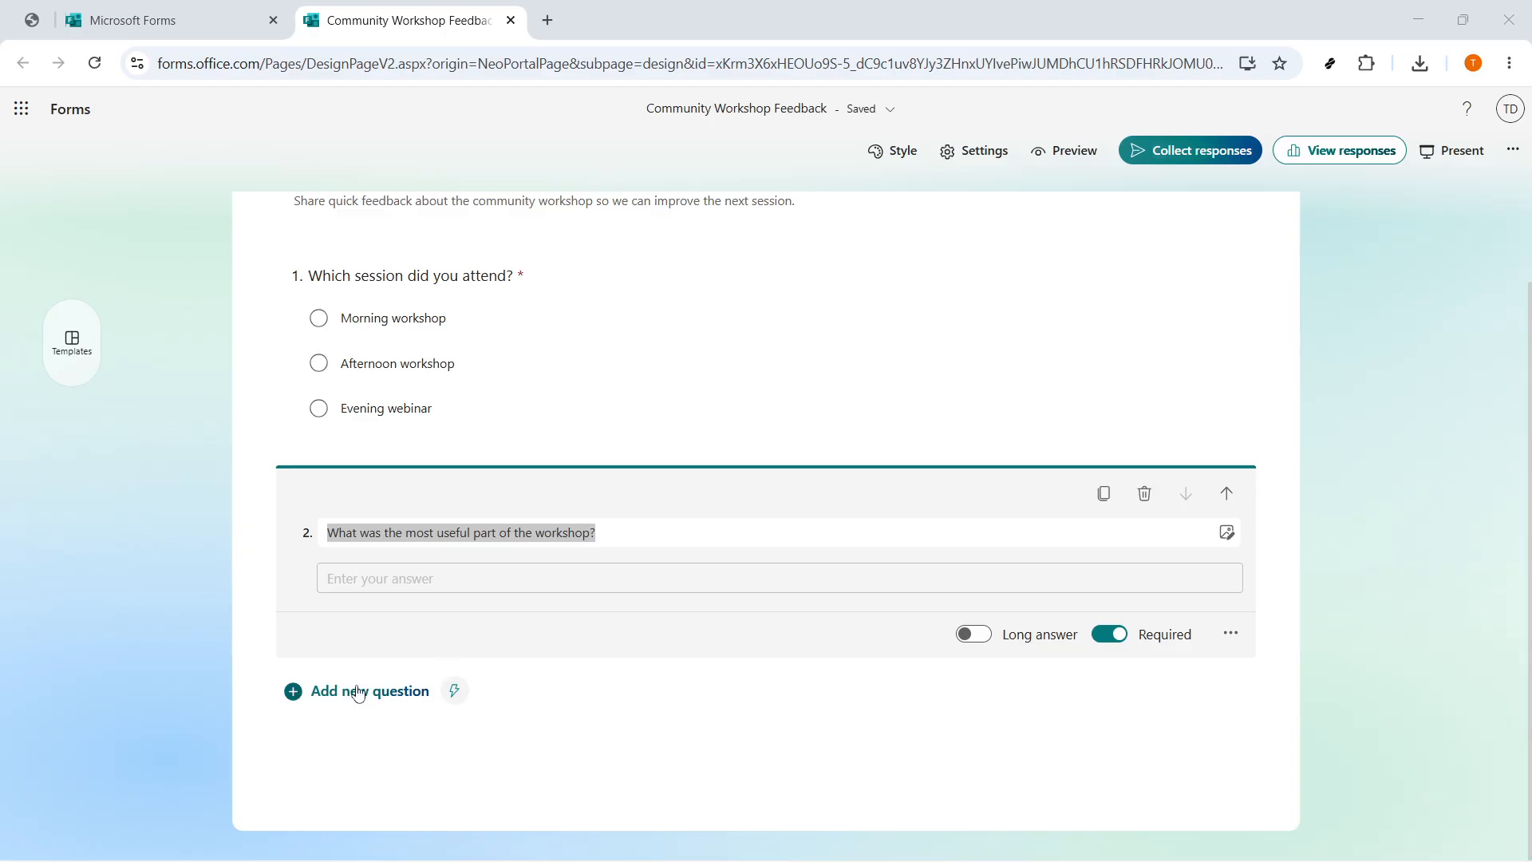
Add a Rating question asking "How would you rate the session overall?"
click(428, 689)
scroll(409, 689, down, 3)
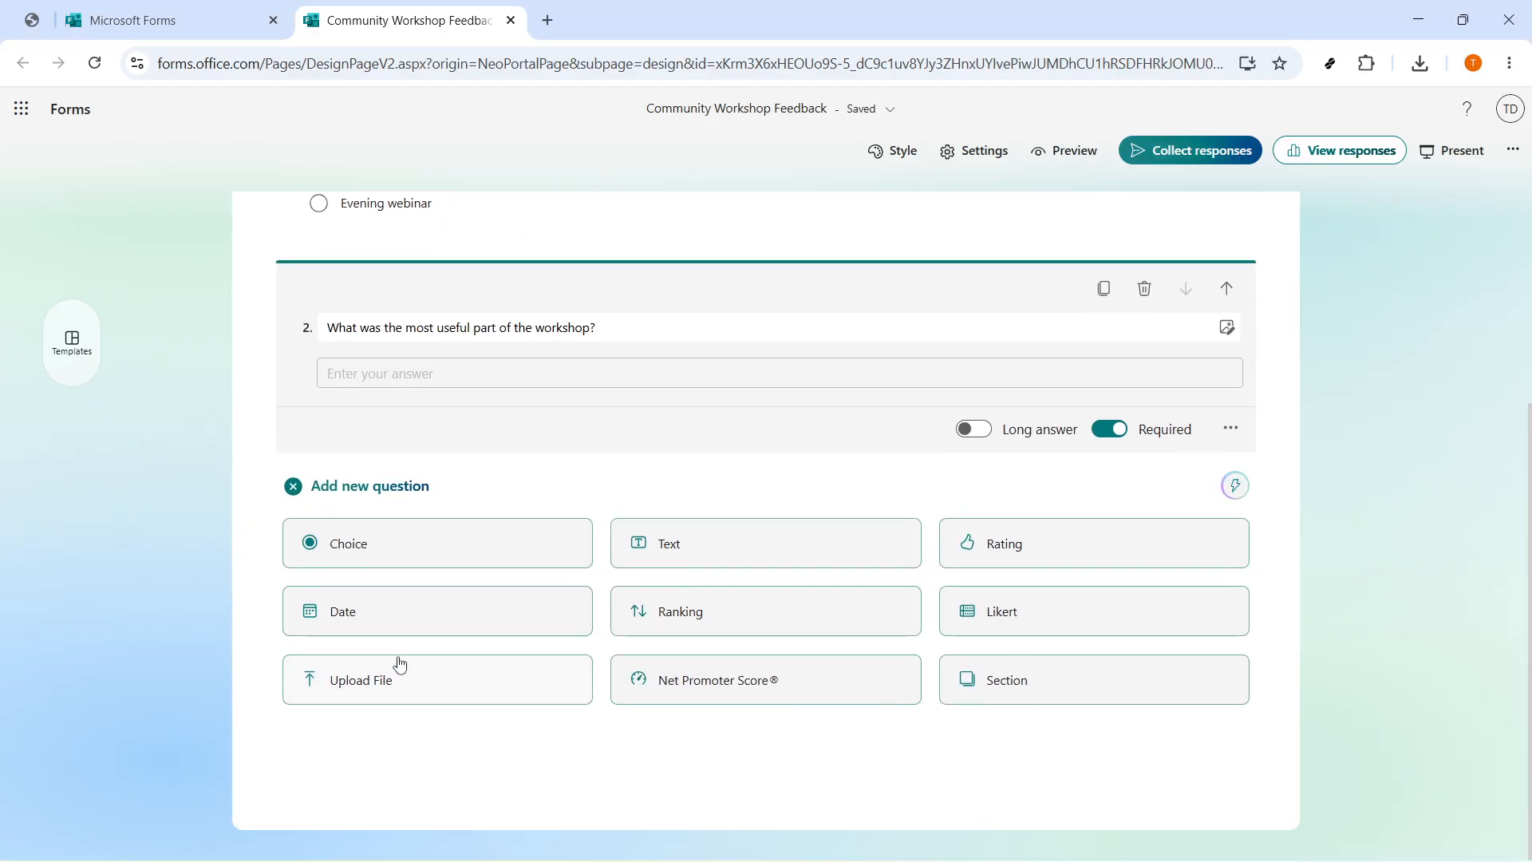
click(983, 550)
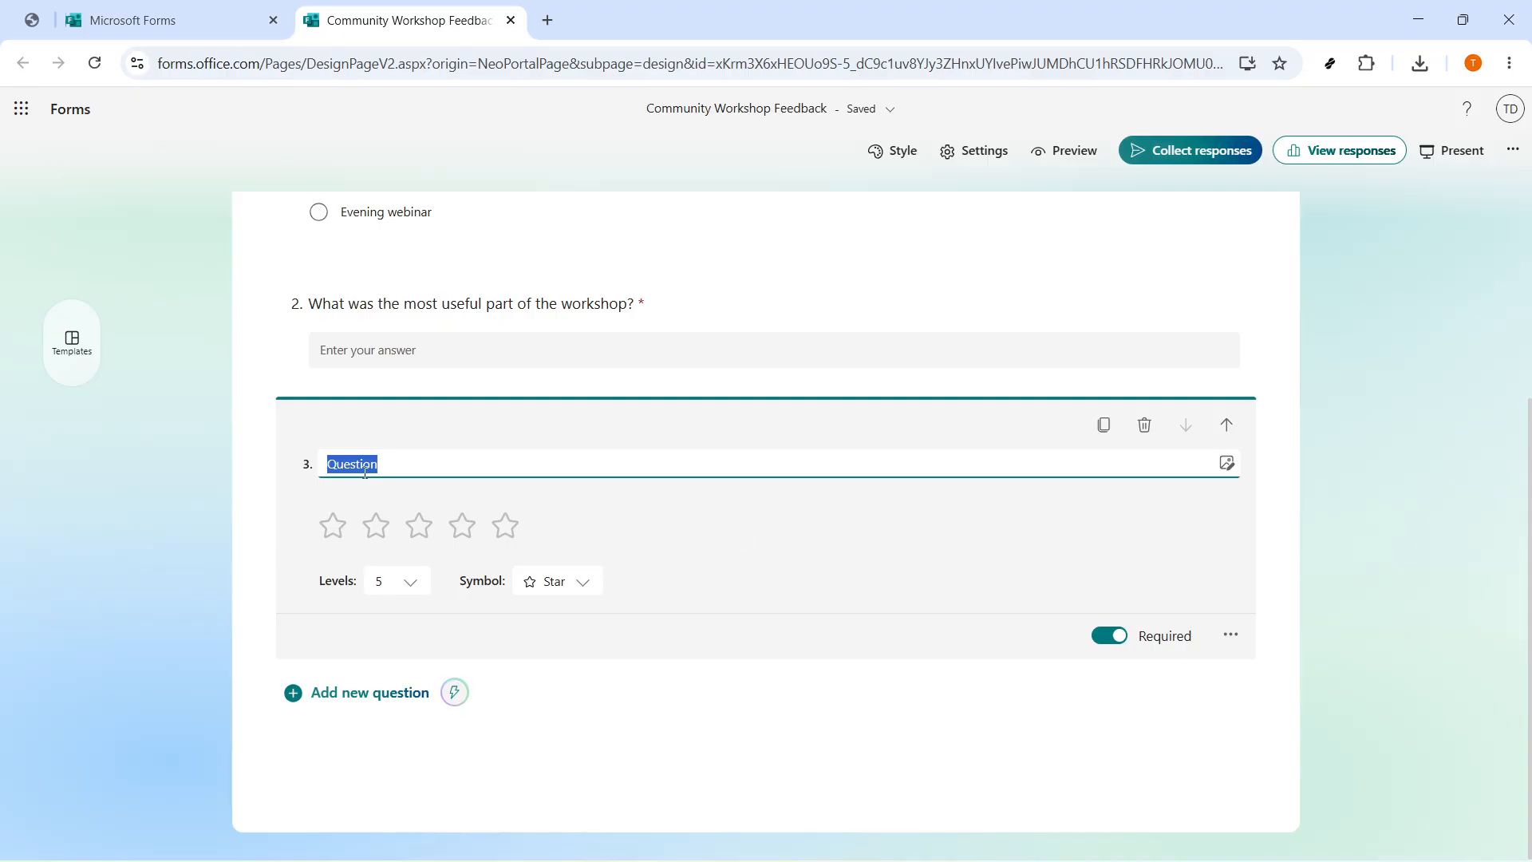
text(How would you rate the session overall?)
drag(568, 467, 300, 479)
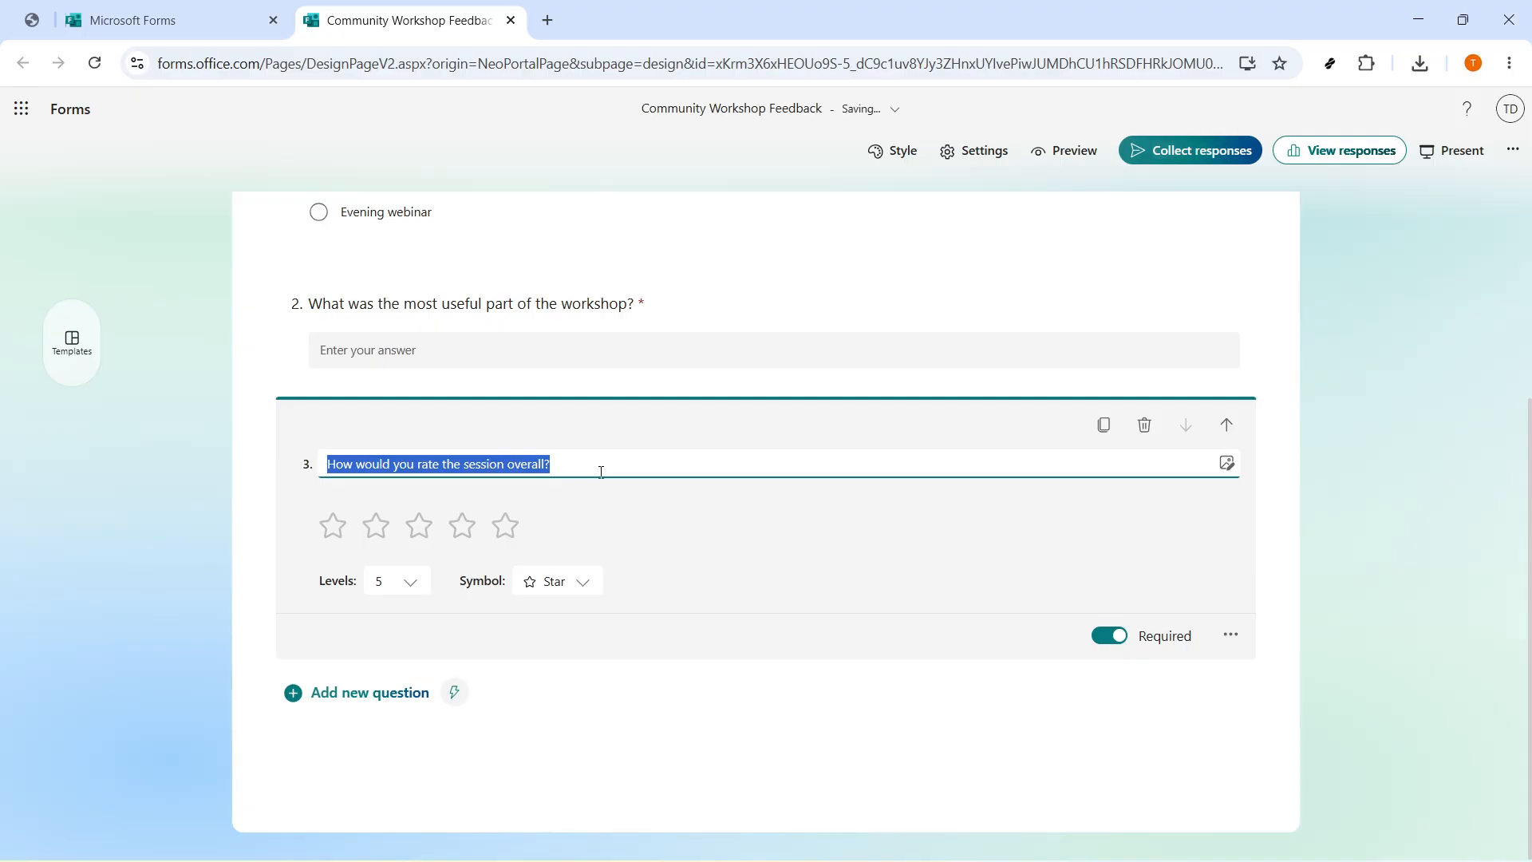
click(608, 519)
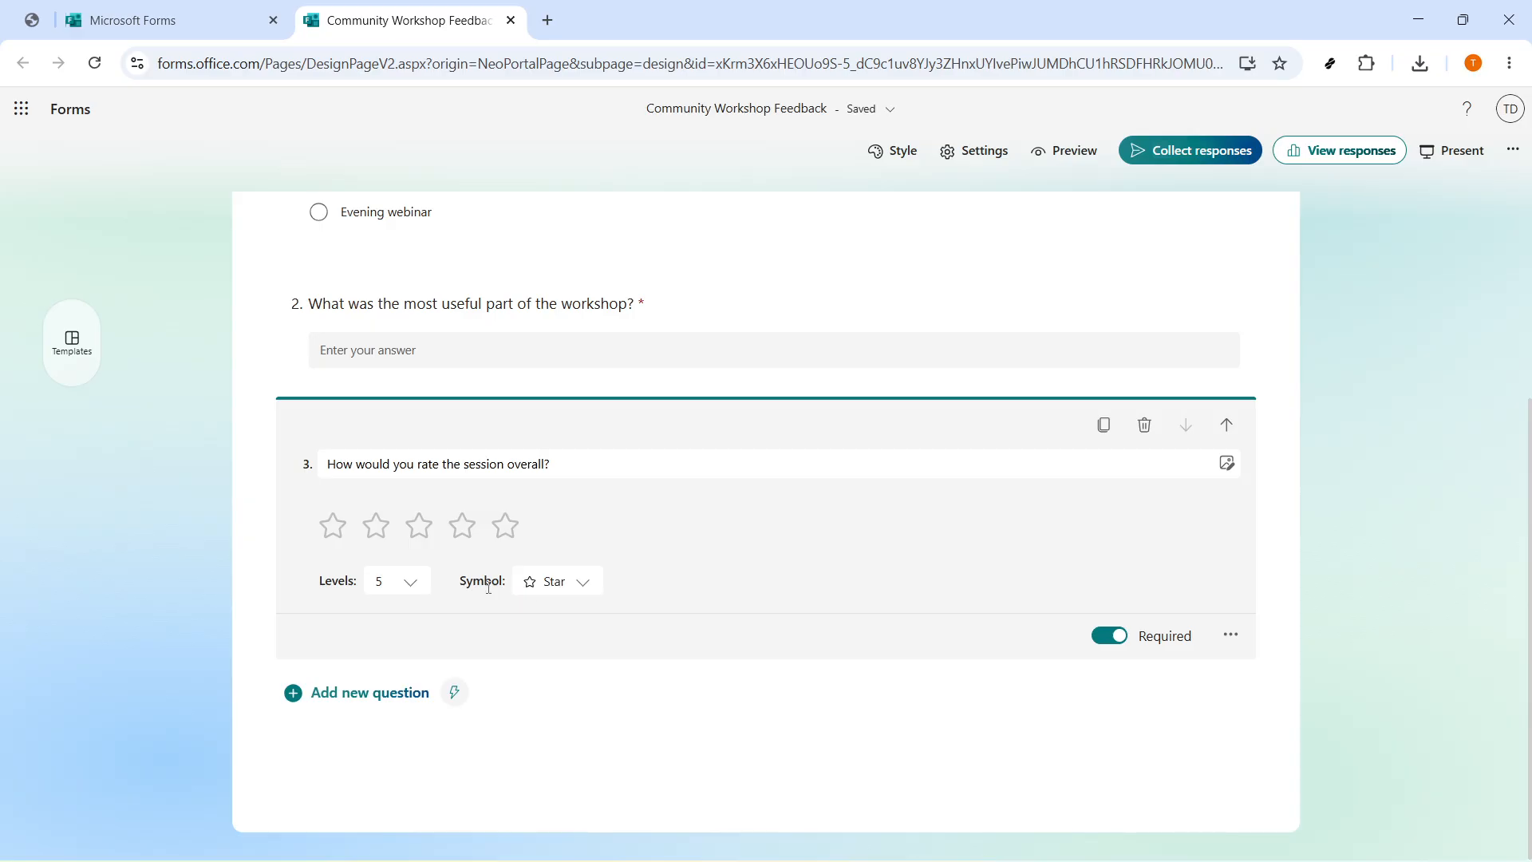
Apply the suggested style with the wooden treehouse photo as the form's background and close the style options
scroll(380, 593, up, 4)
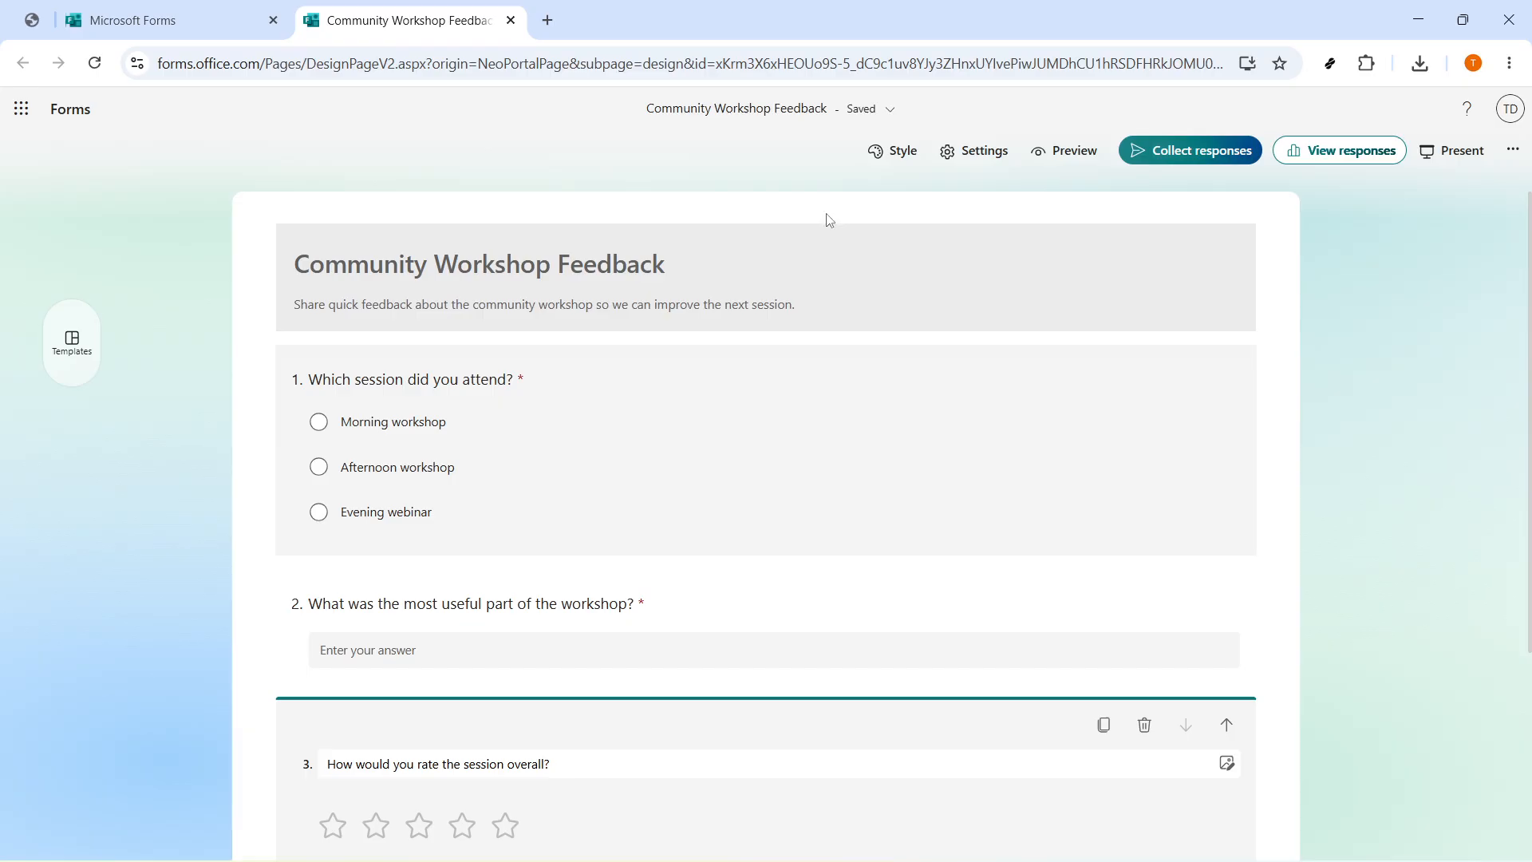
click(884, 150)
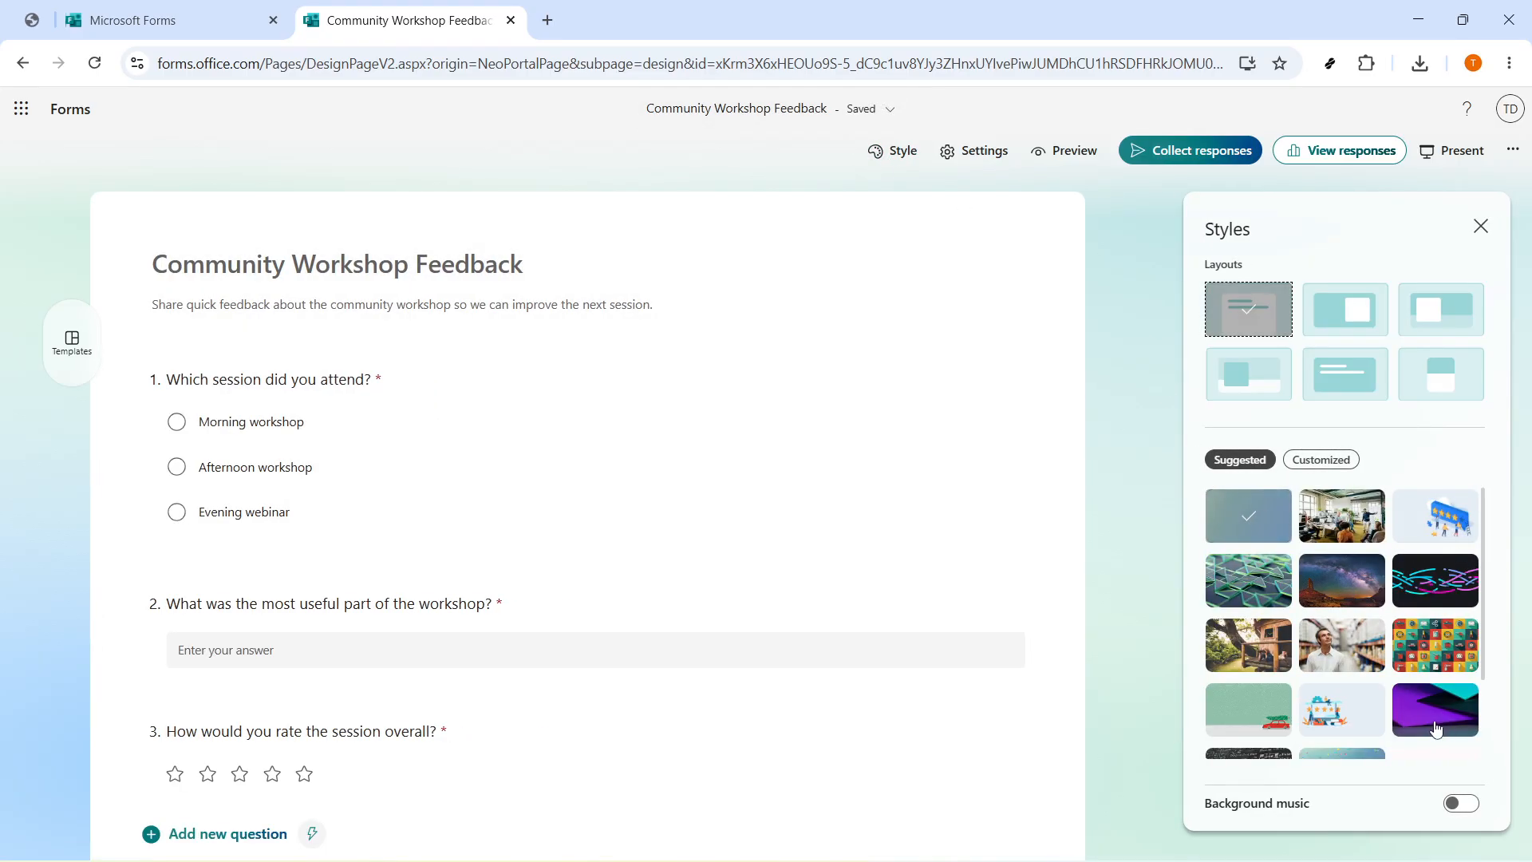
click(1256, 657)
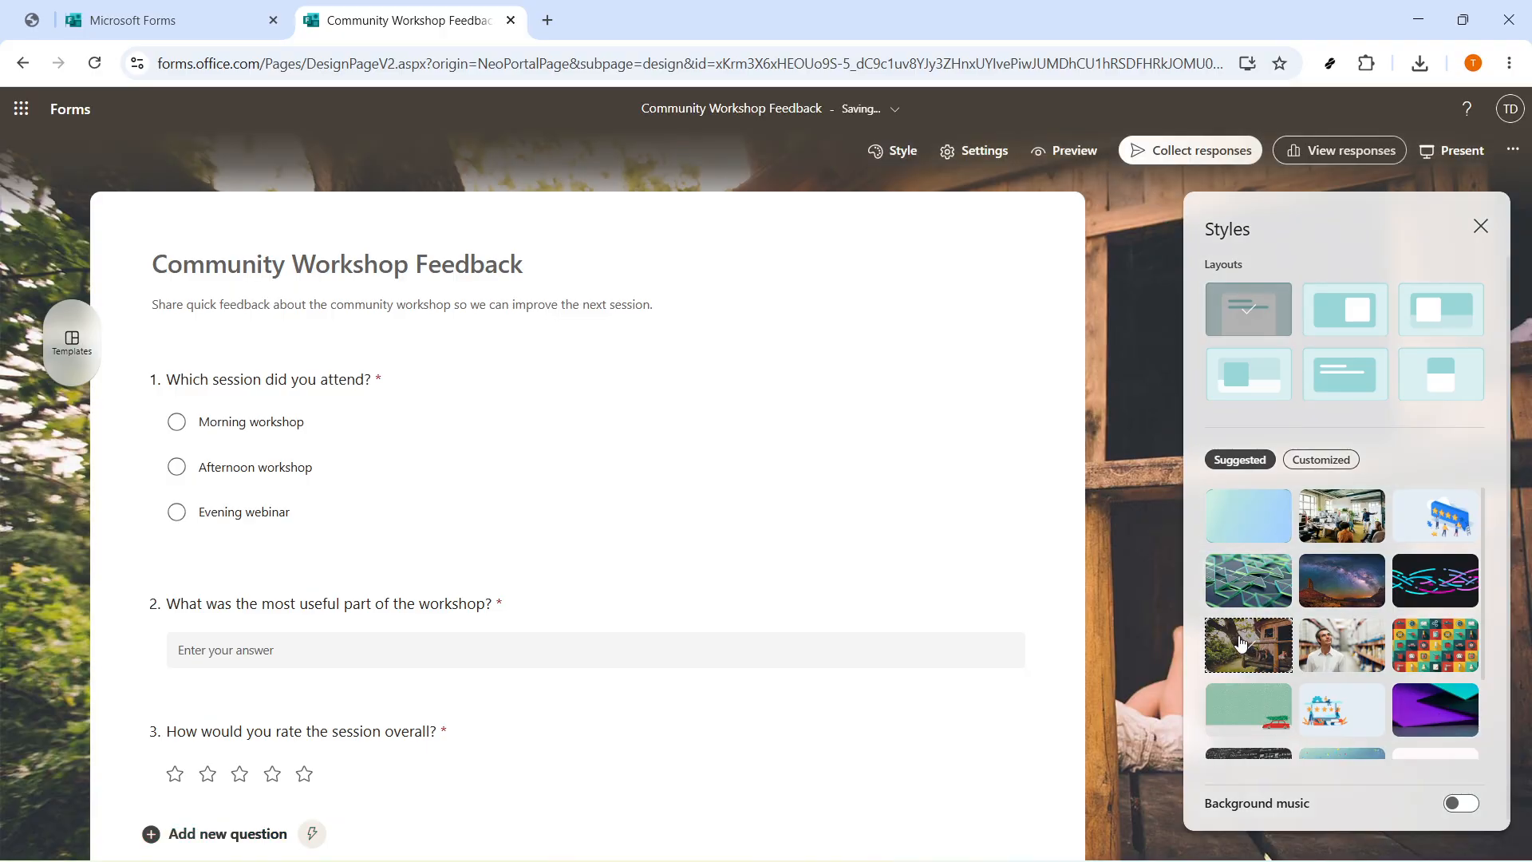
scroll(1245, 645, down, 2)
scroll(1241, 645, down, 3)
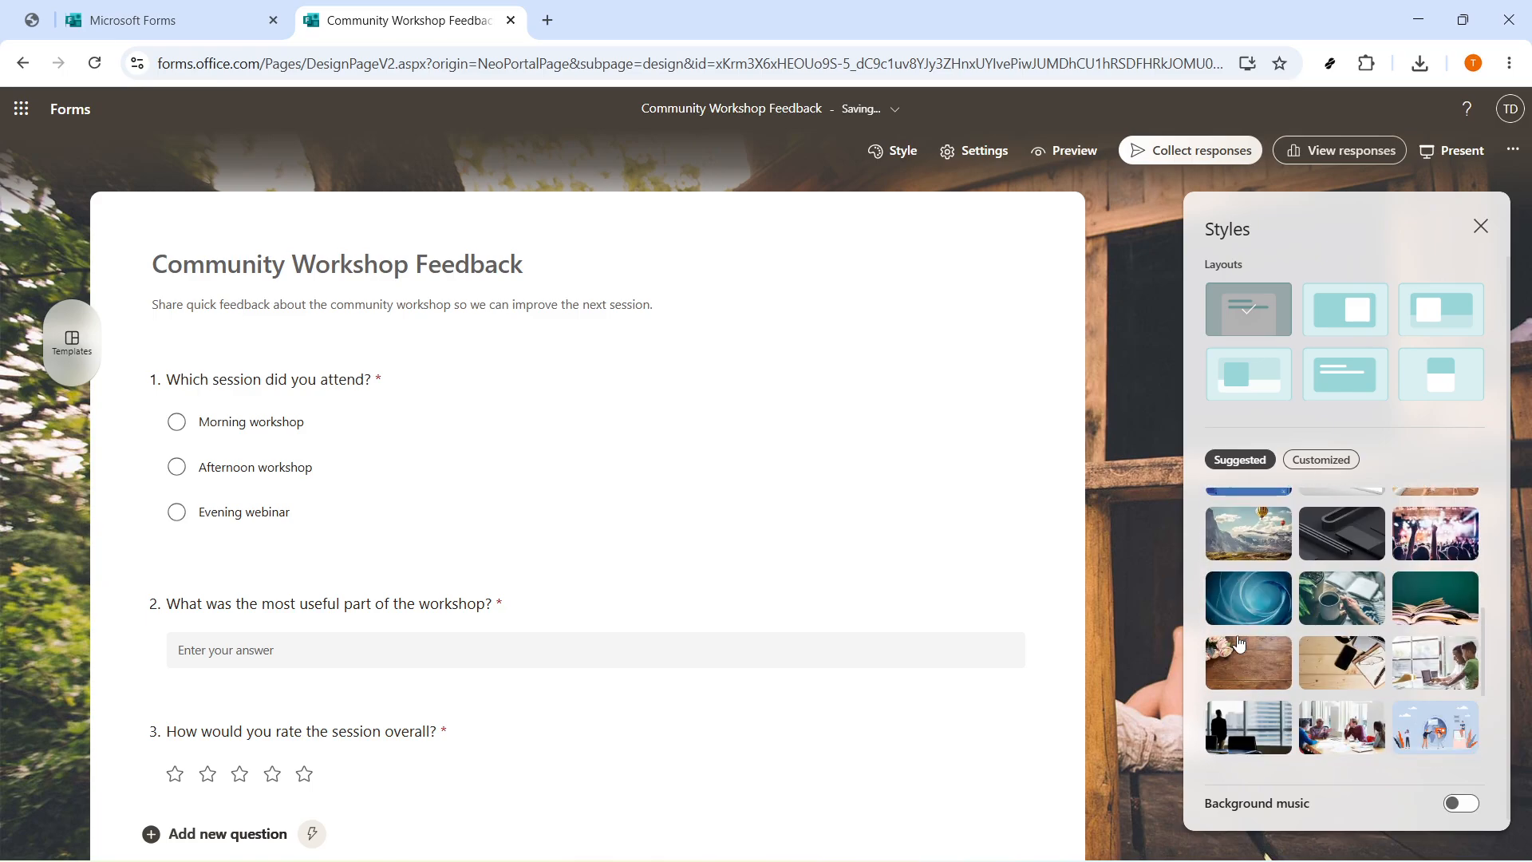
click(1481, 229)
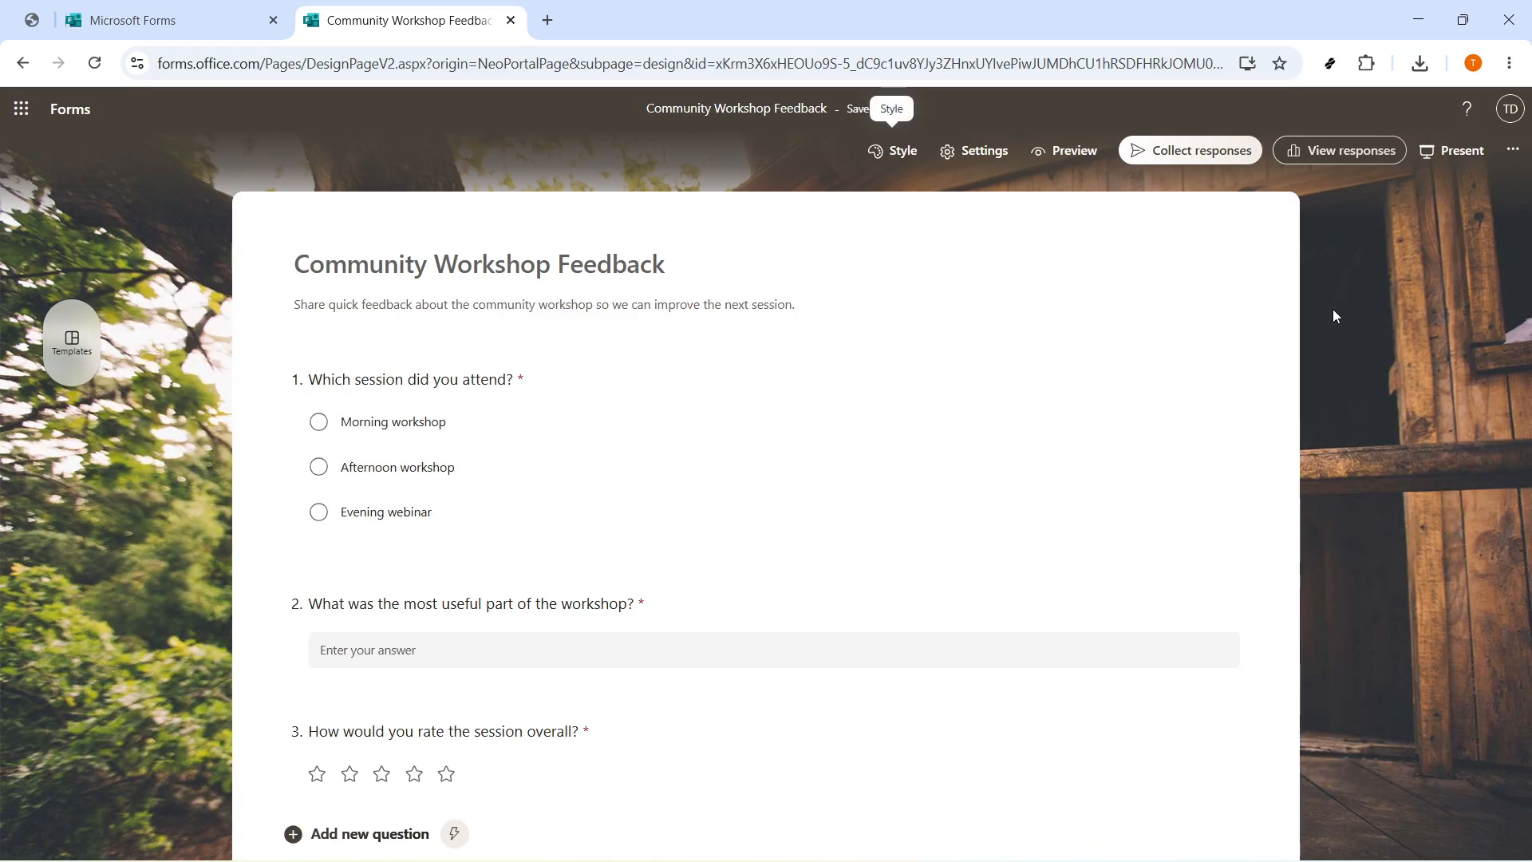
Preview the form as a respondent, check its title, description and questions, try the "Morning workshop" answer, and return to editing
click(1065, 156)
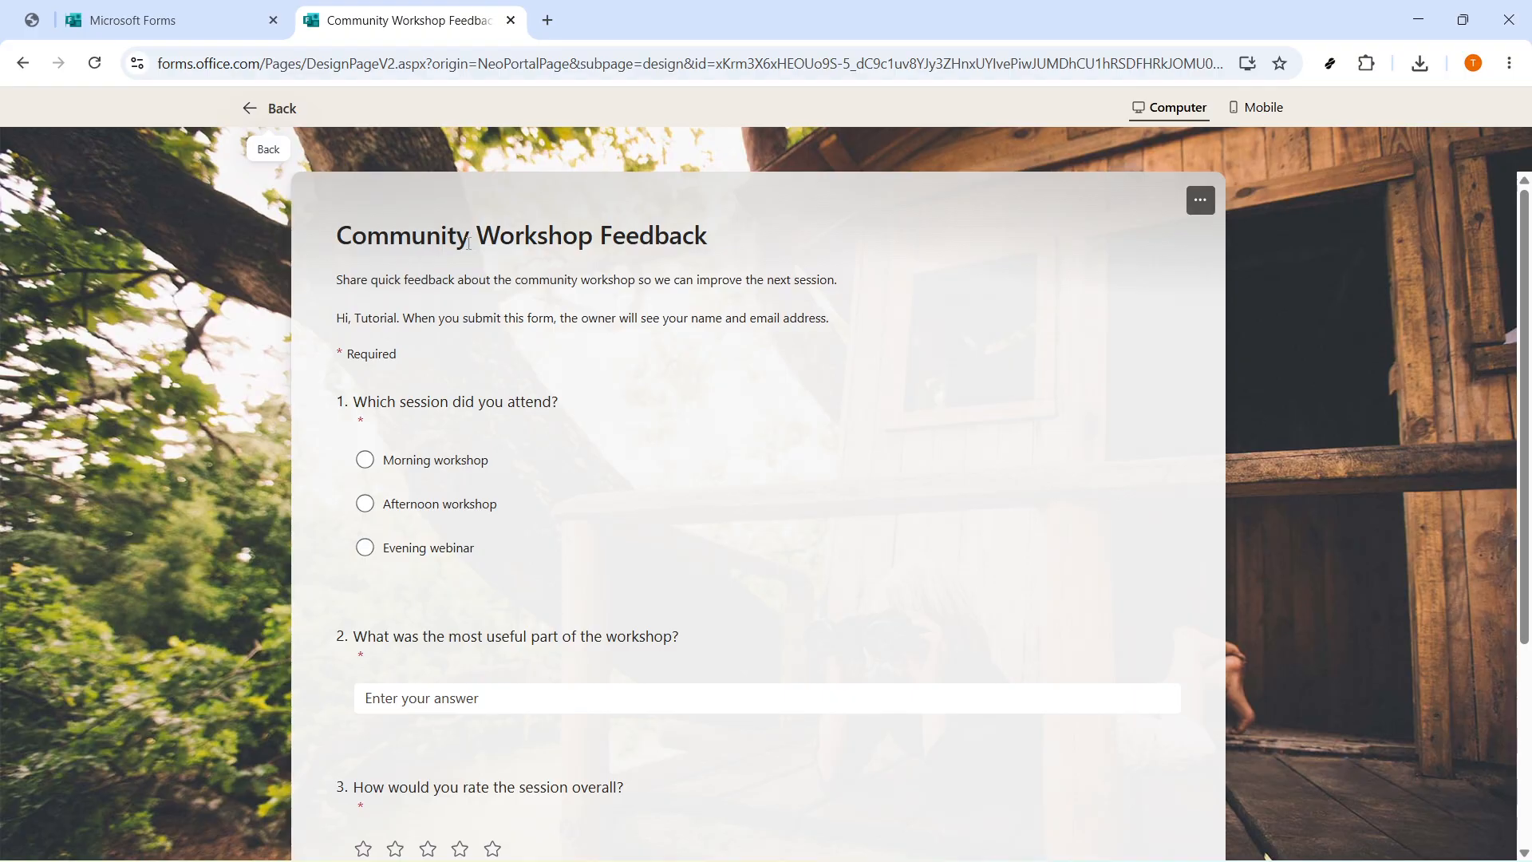
drag(708, 237, 334, 237)
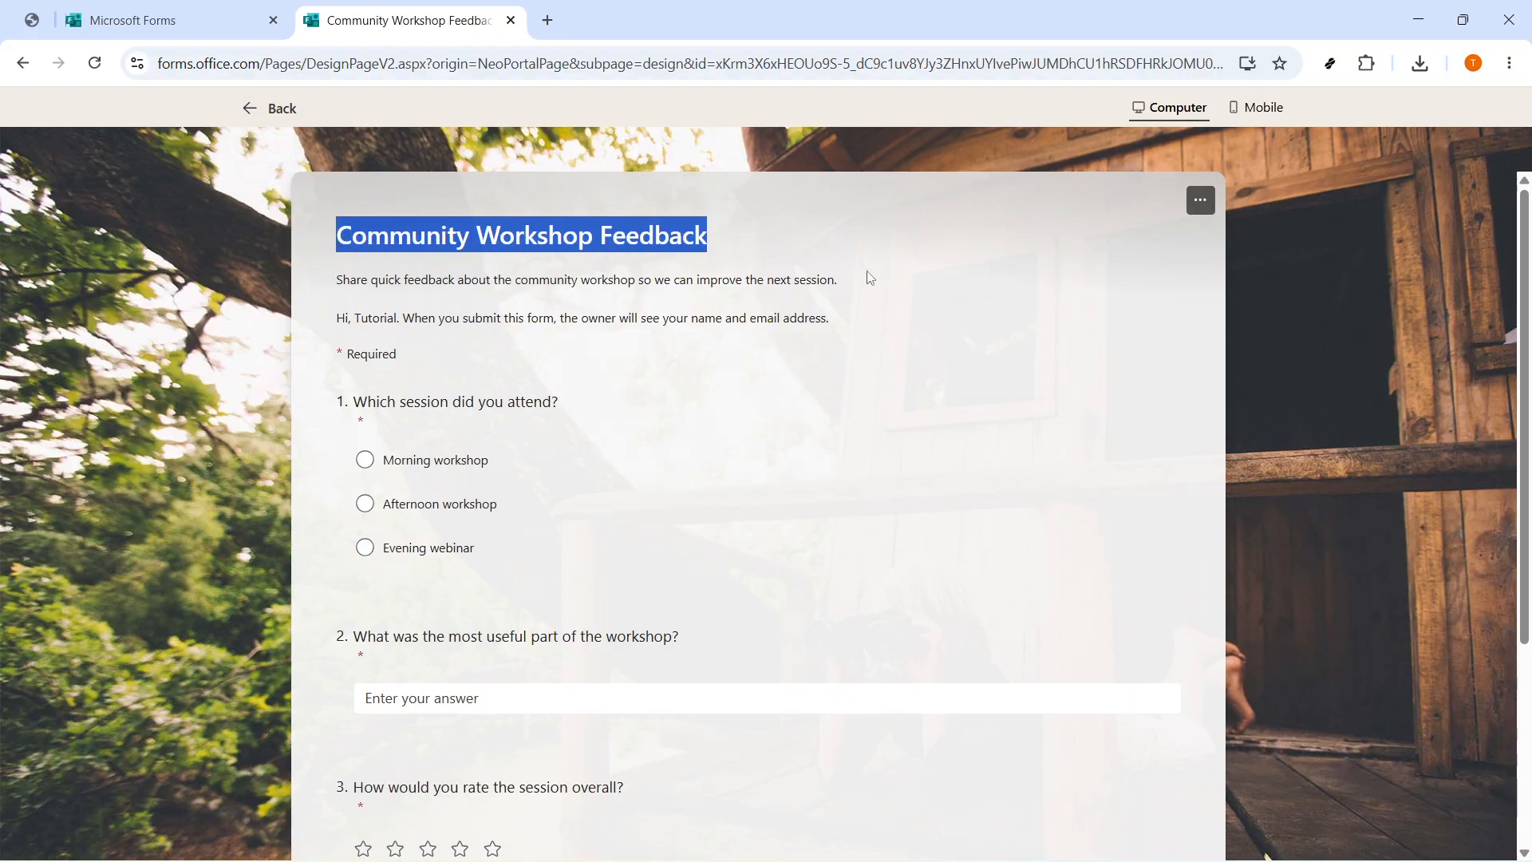
drag(851, 284, 335, 283)
drag(561, 403, 352, 403)
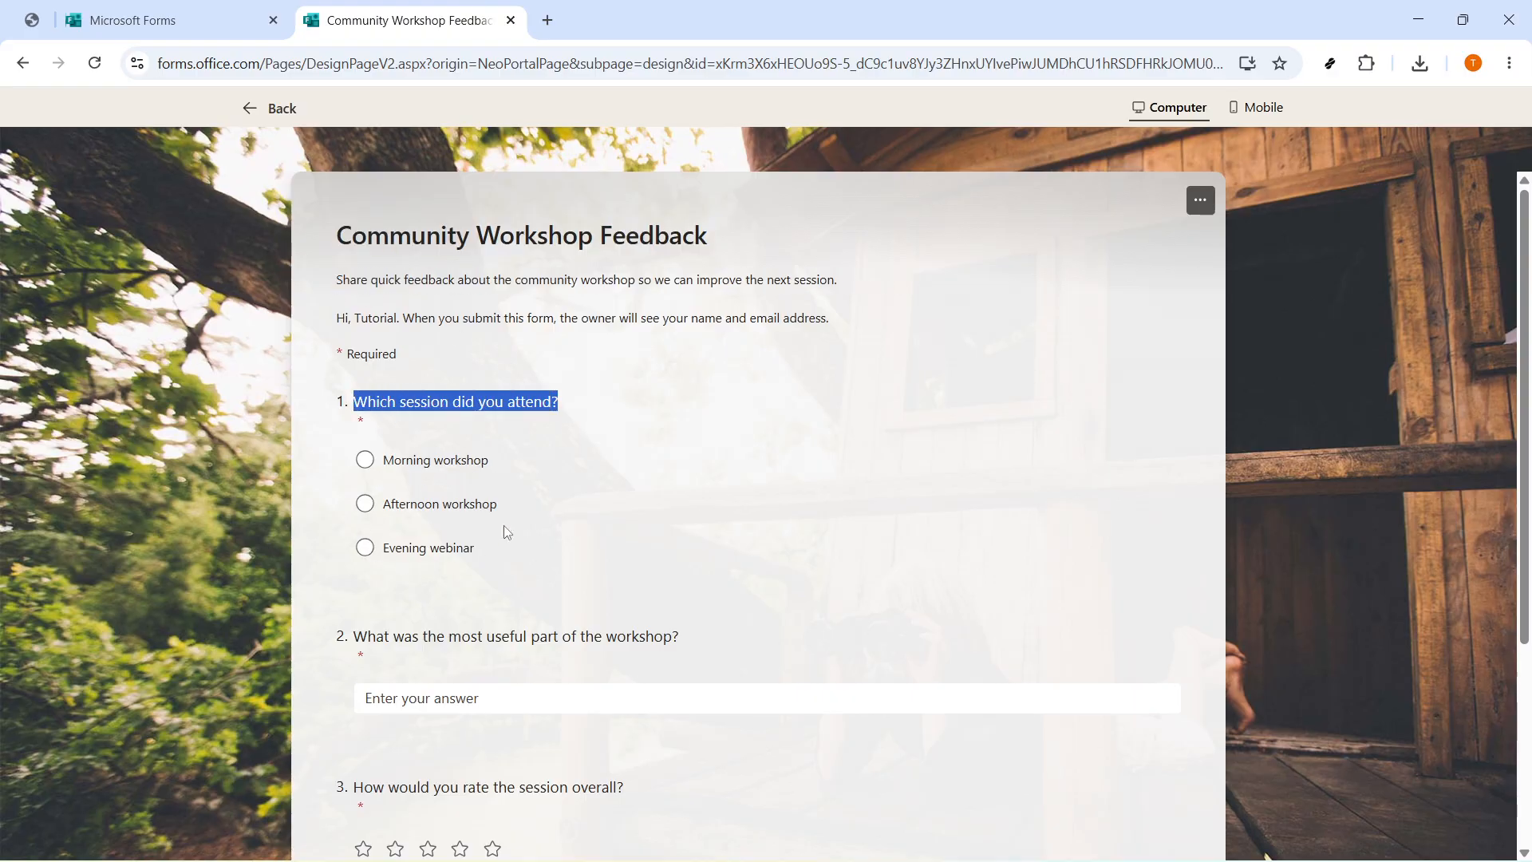
click(562, 531)
click(424, 463)
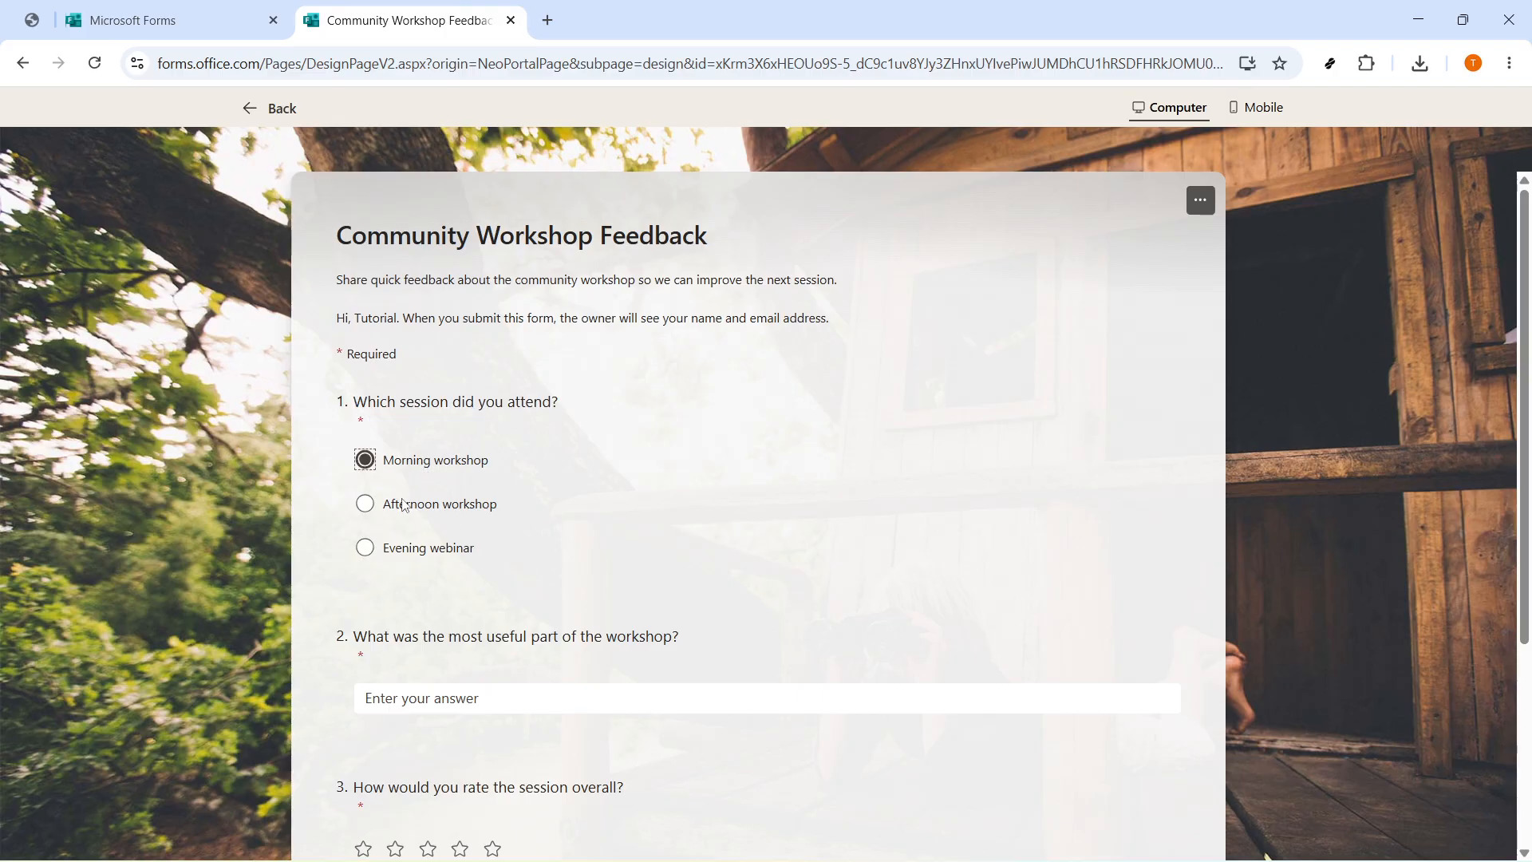
scroll(403, 502, down, 3)
click(452, 399)
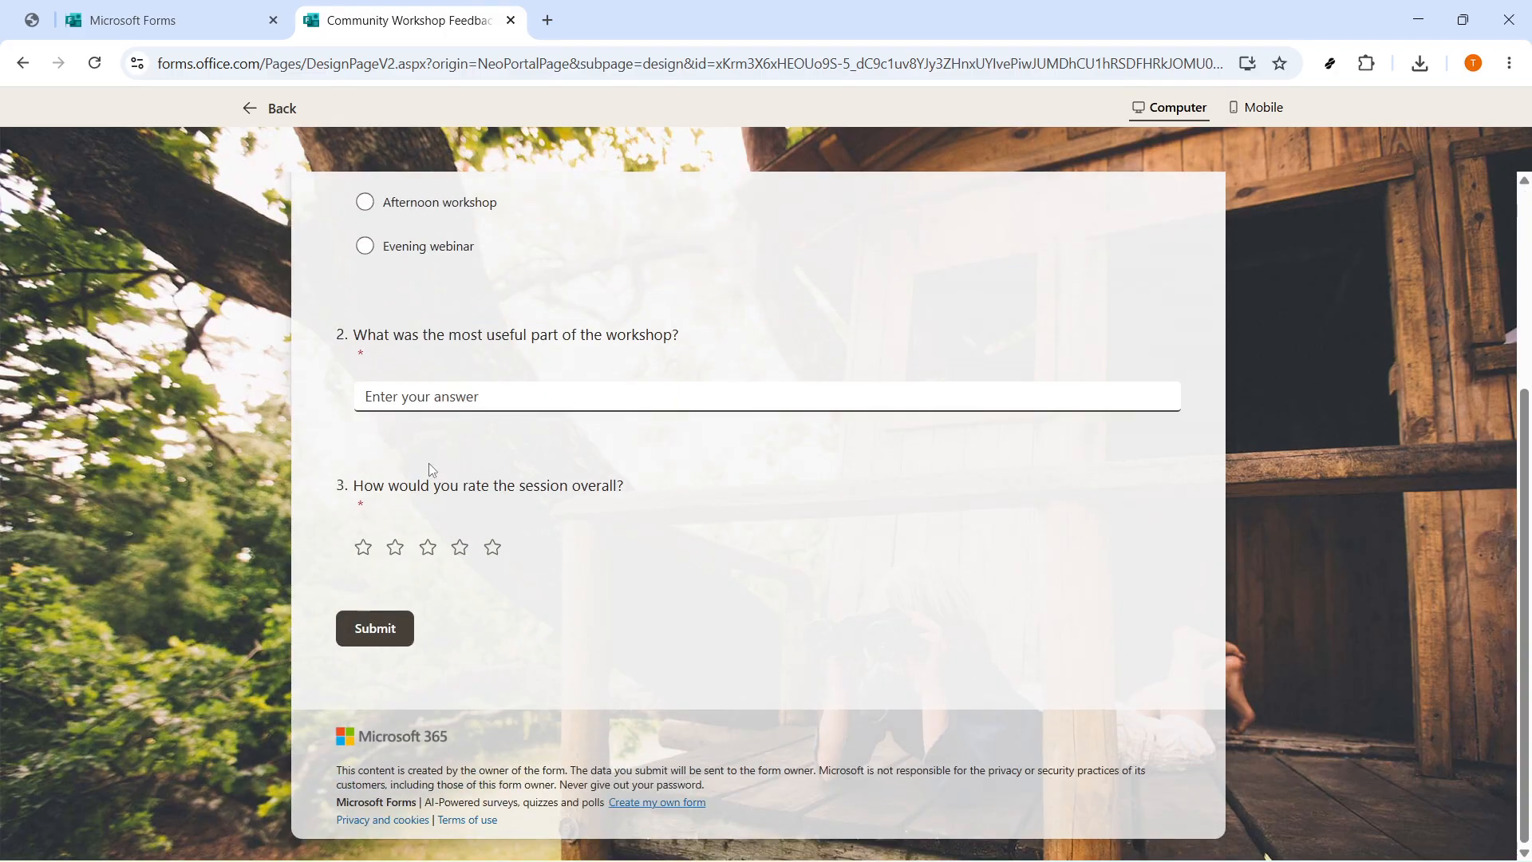
scroll(488, 530, up, 3)
click(275, 108)
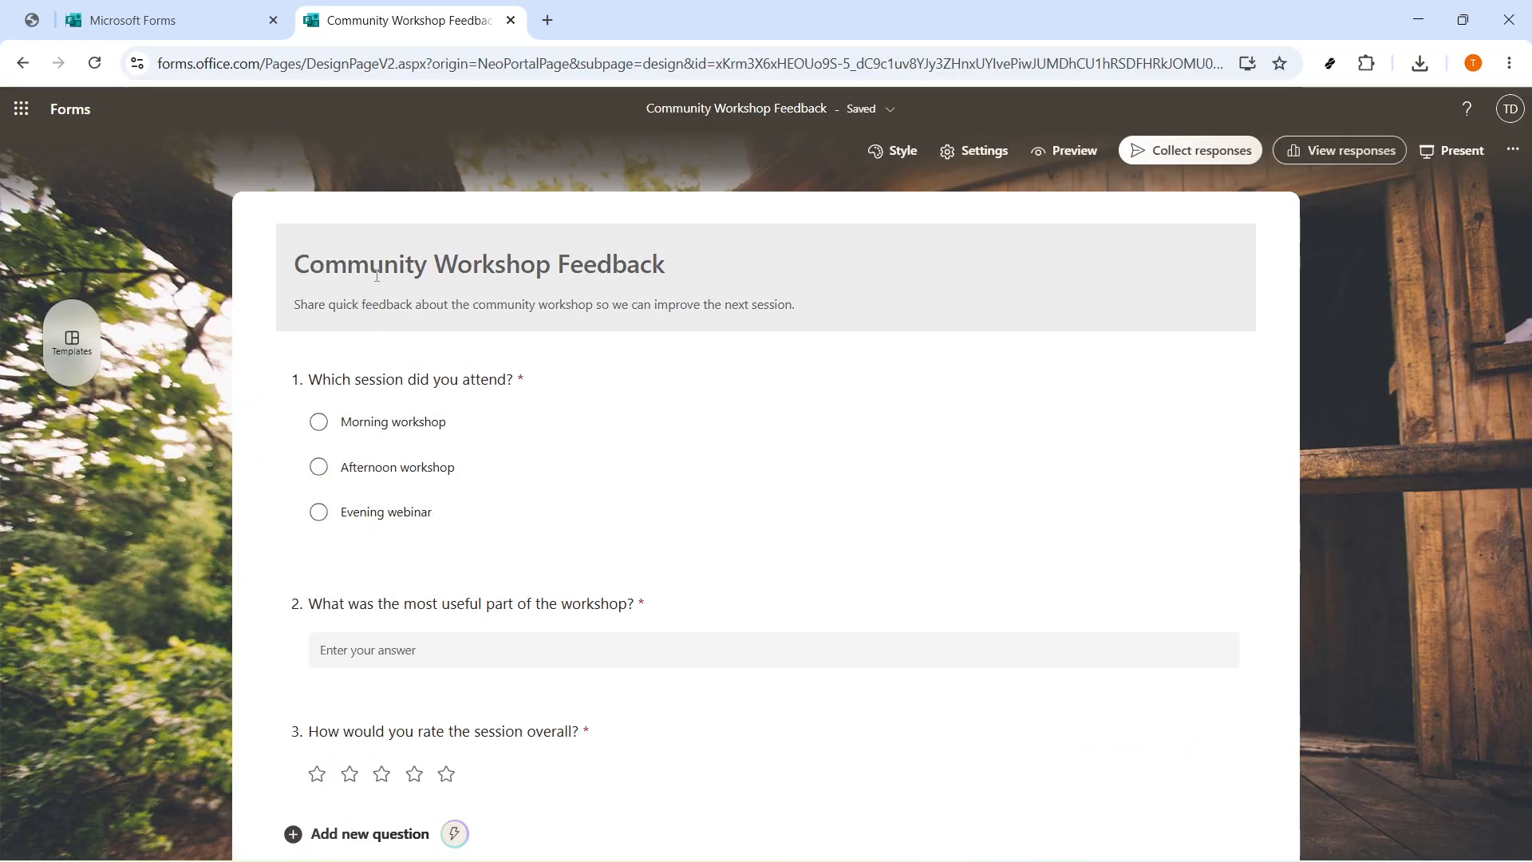
Check the form's title and save status, and close those details
click(874, 112)
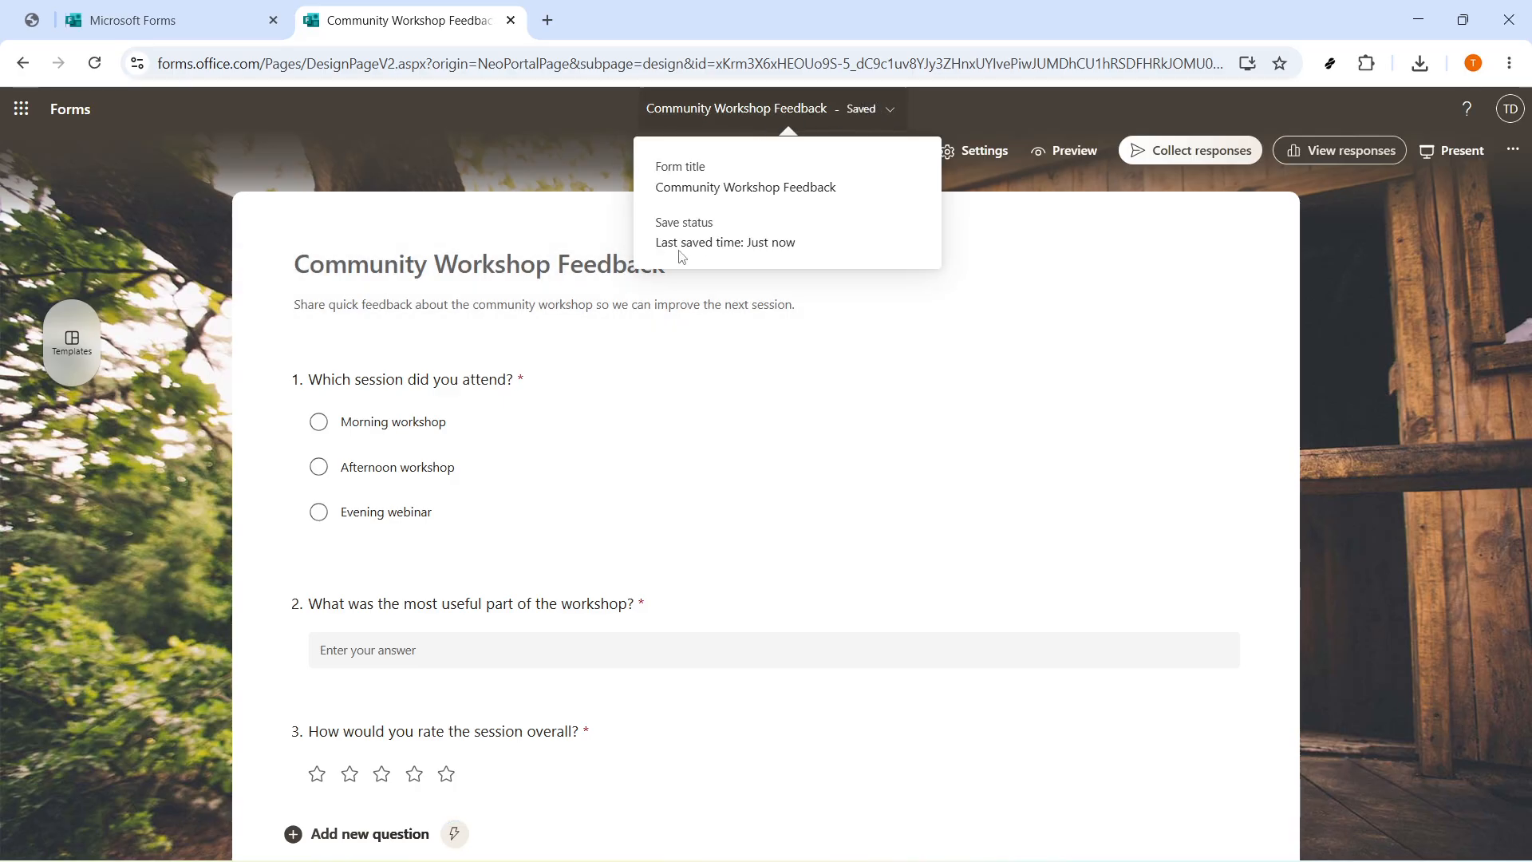
click(532, 163)
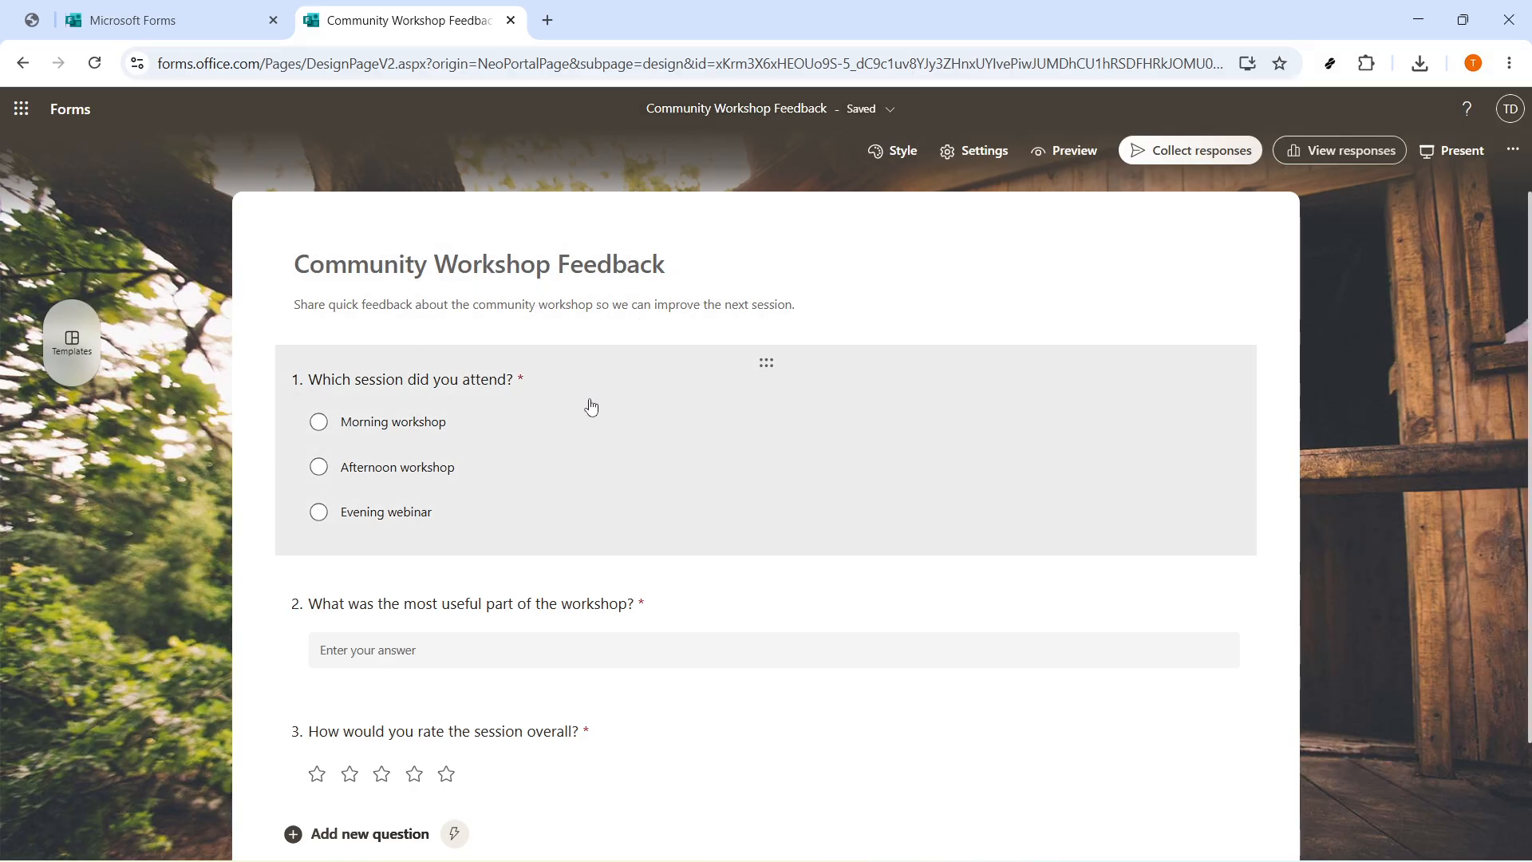
Try the alternative layouts in the form's style options and apply the one with a title card over the right side of the full photo
scroll(467, 403, down, 2)
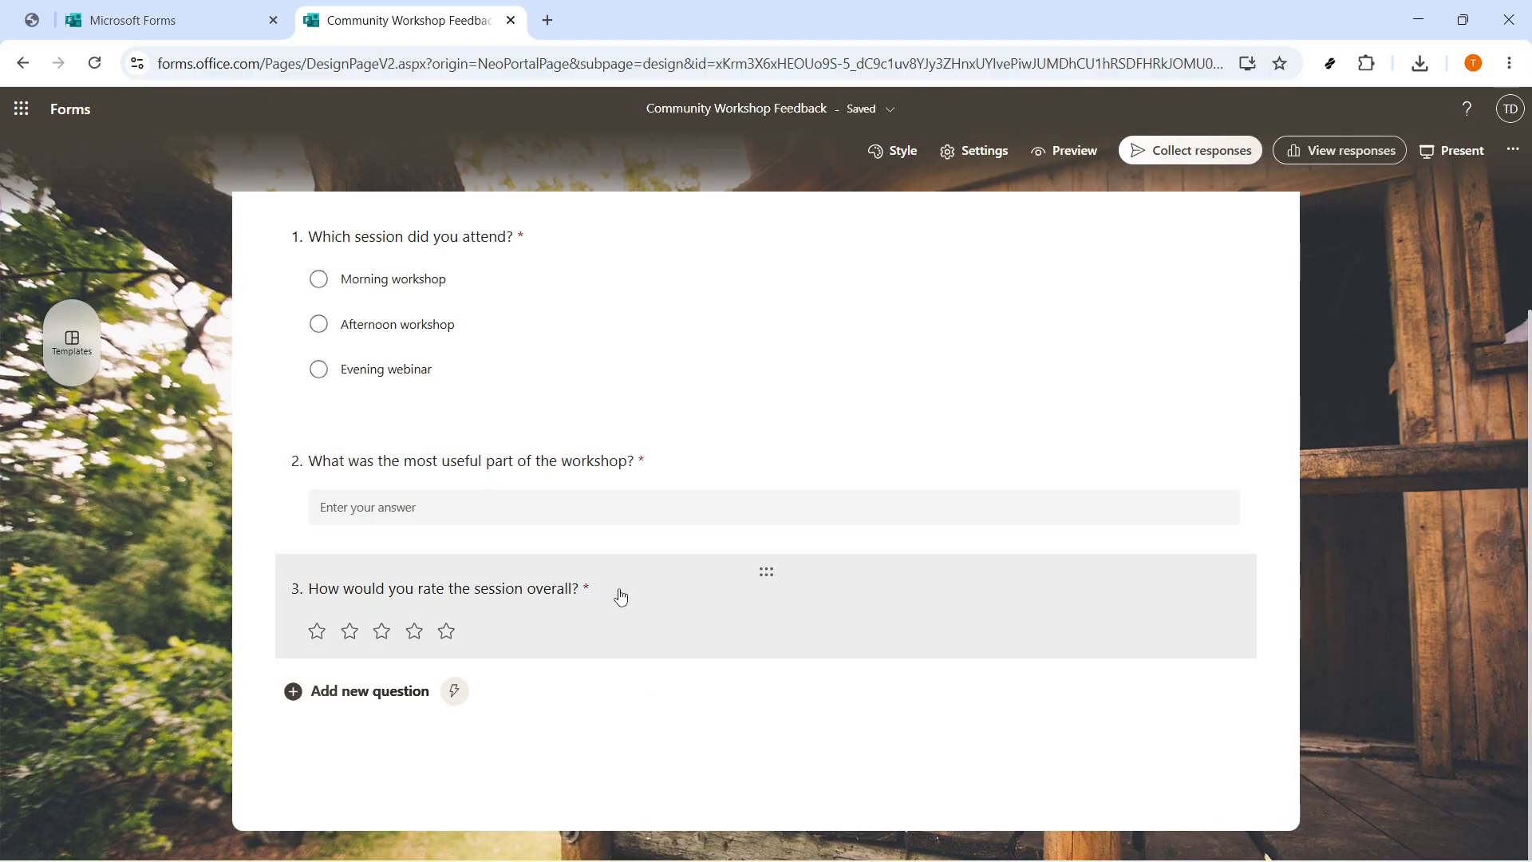
scroll(621, 597, up, 2)
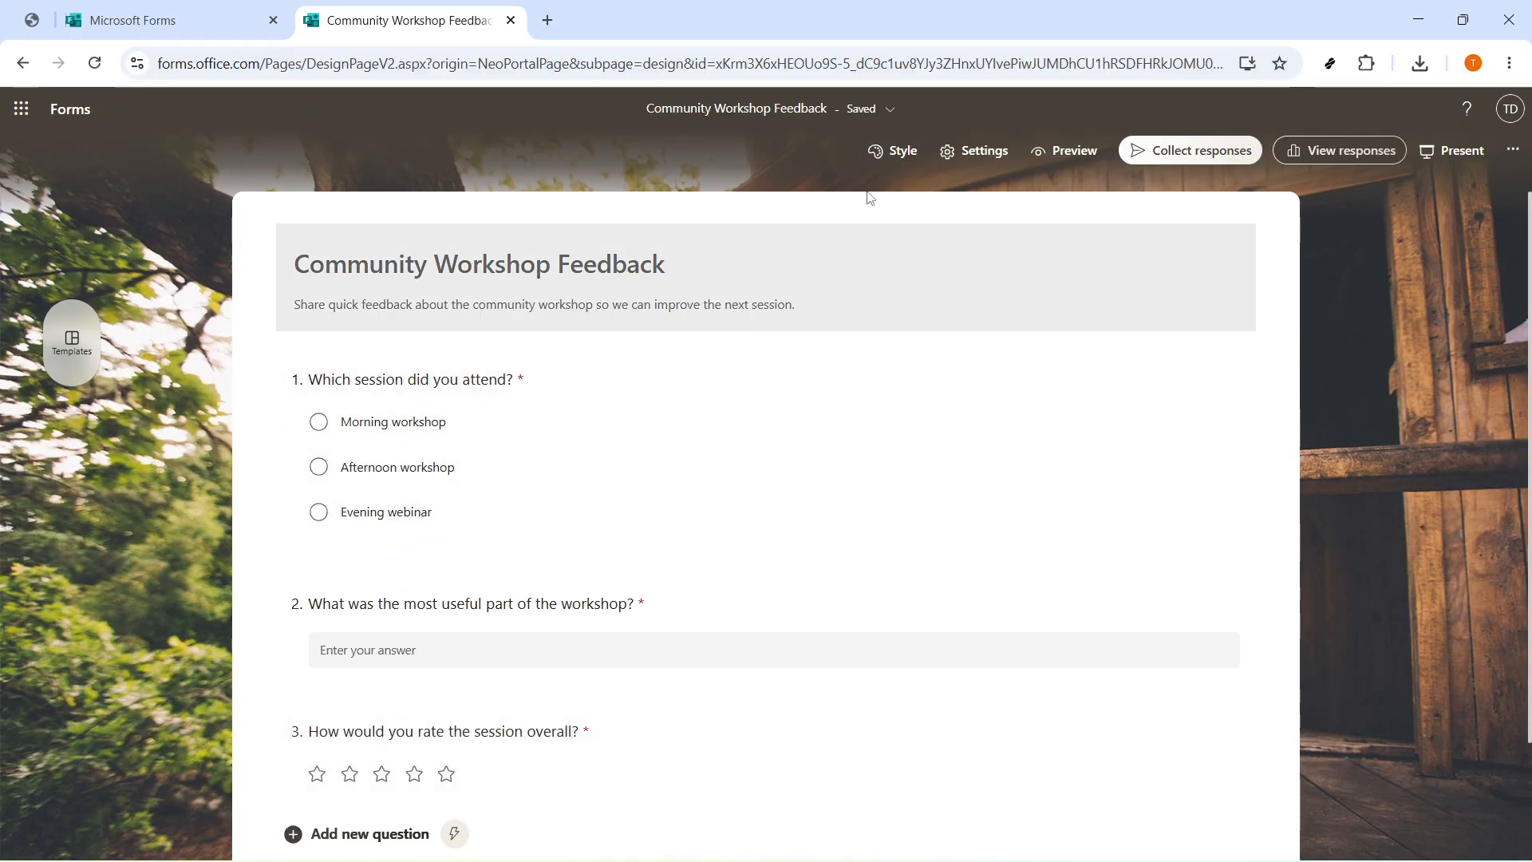
click(881, 152)
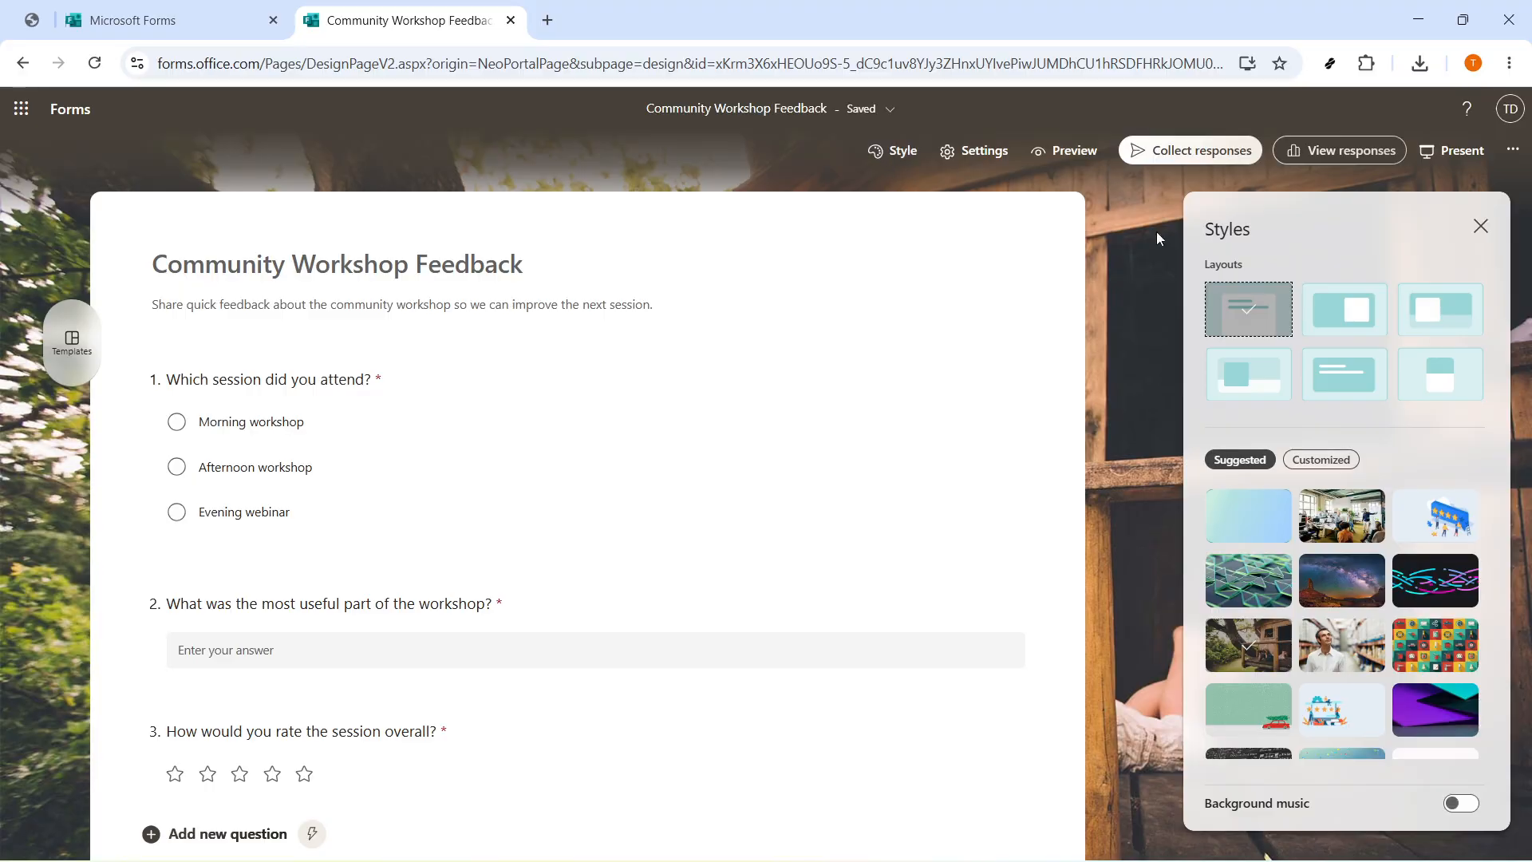
click(1343, 322)
click(1441, 313)
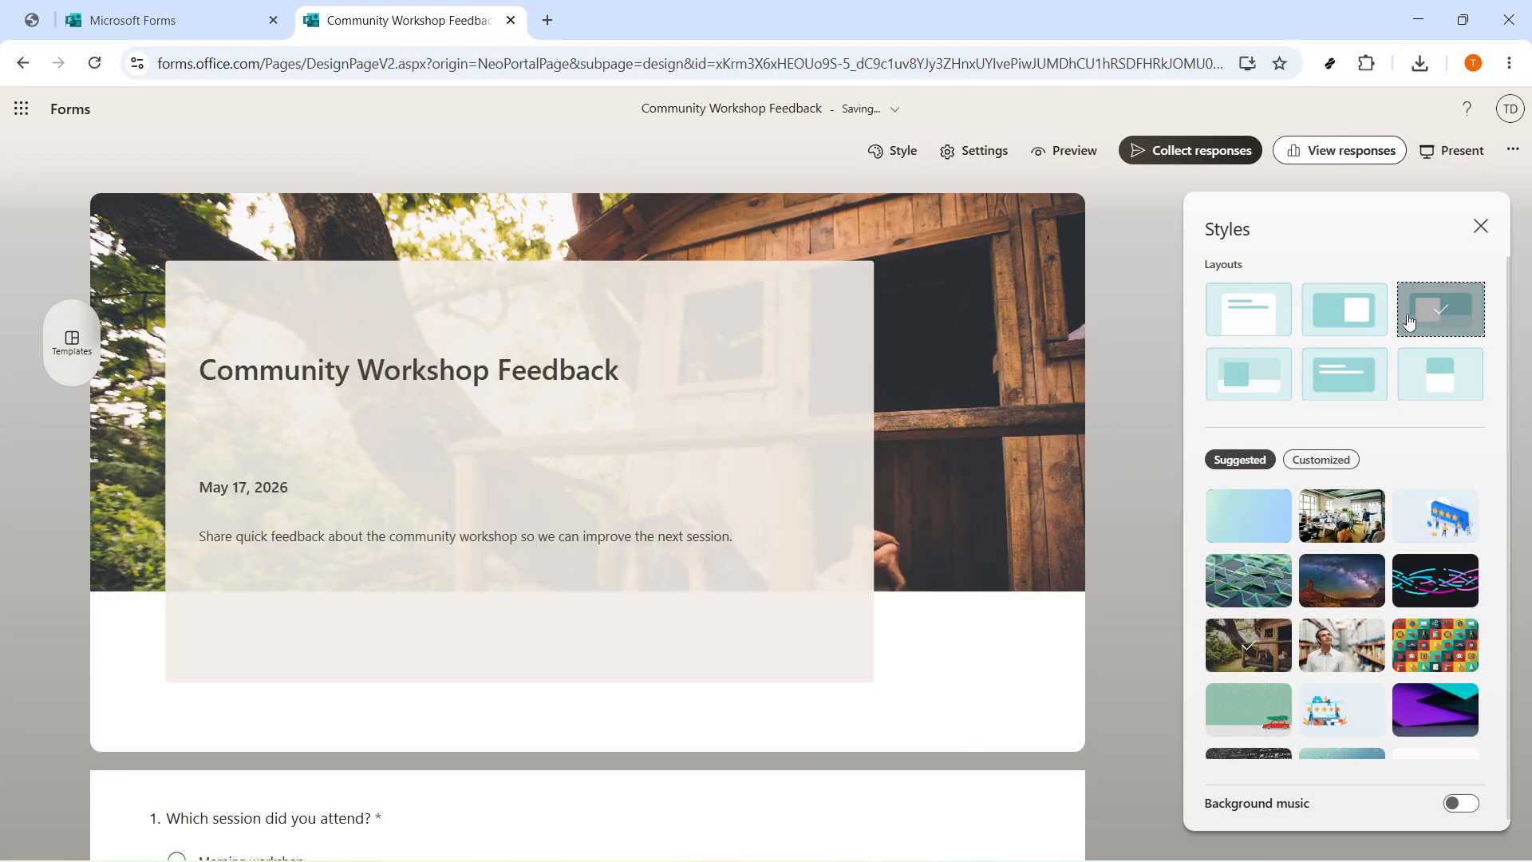
click(1280, 387)
click(1332, 383)
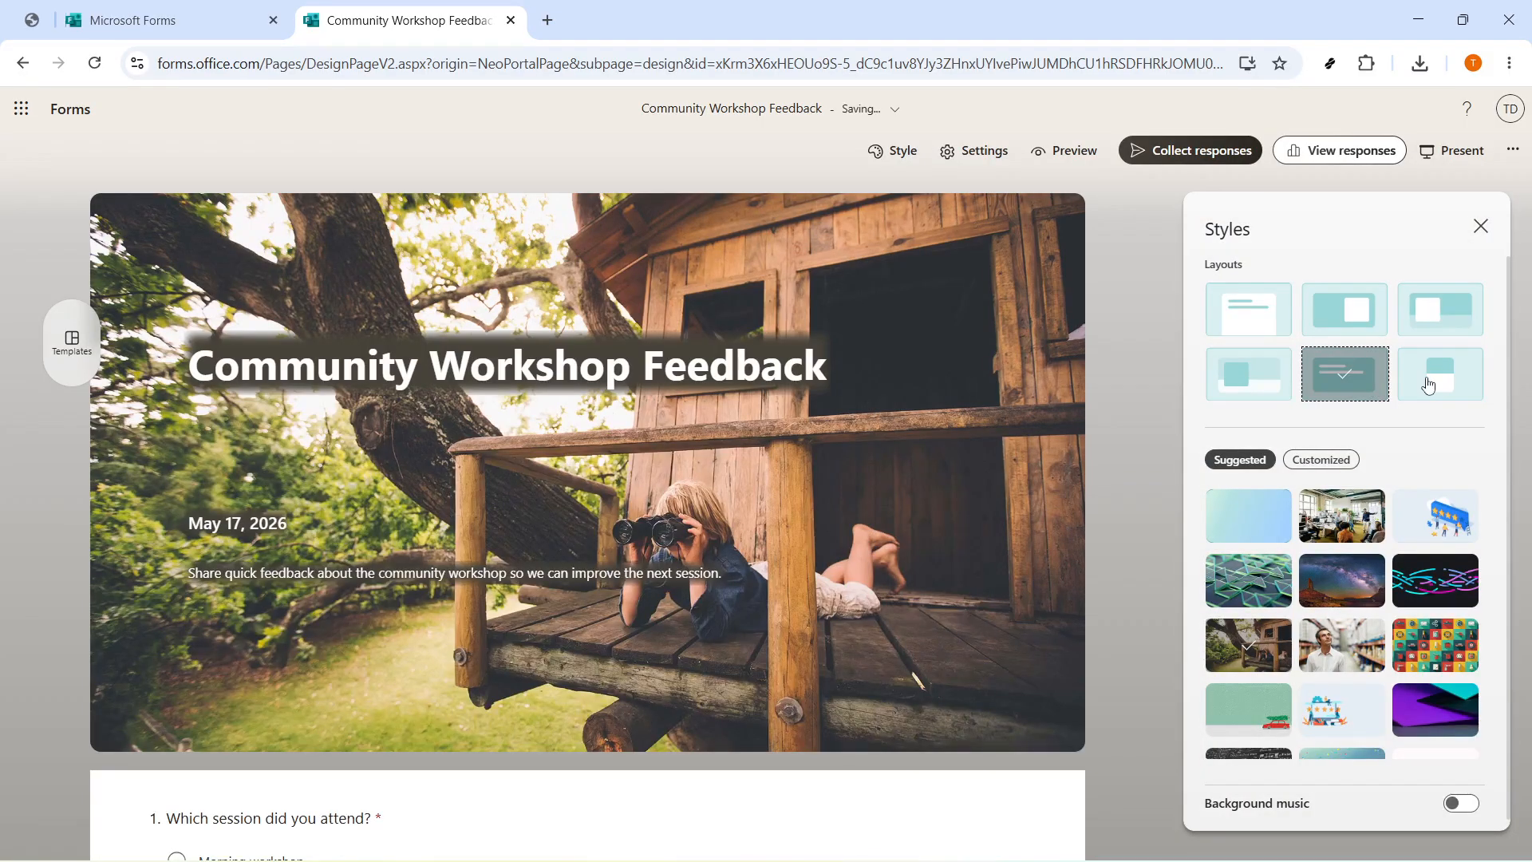
click(1415, 385)
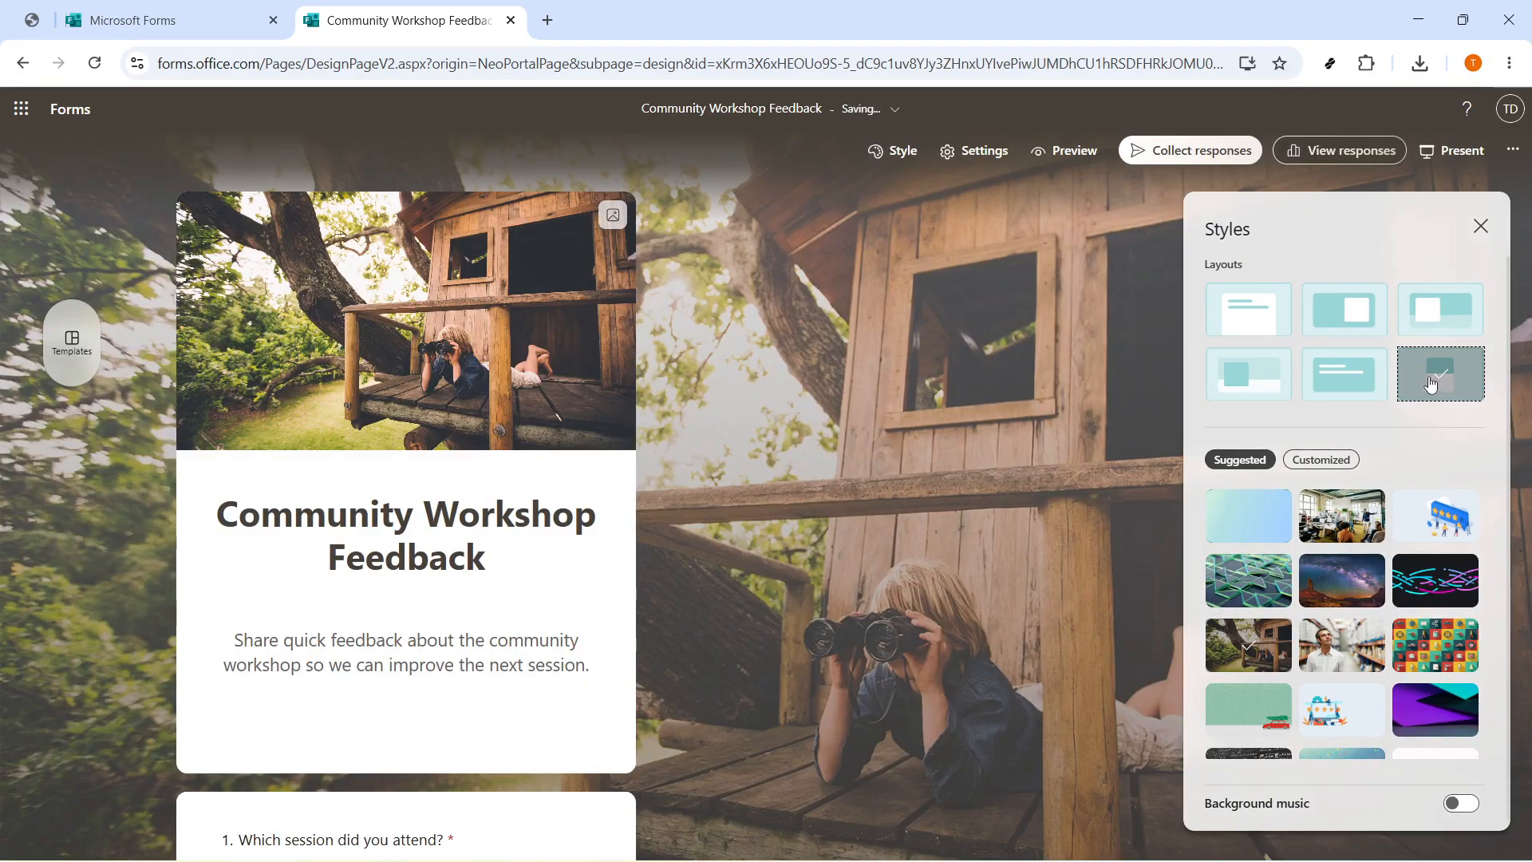
click(1341, 331)
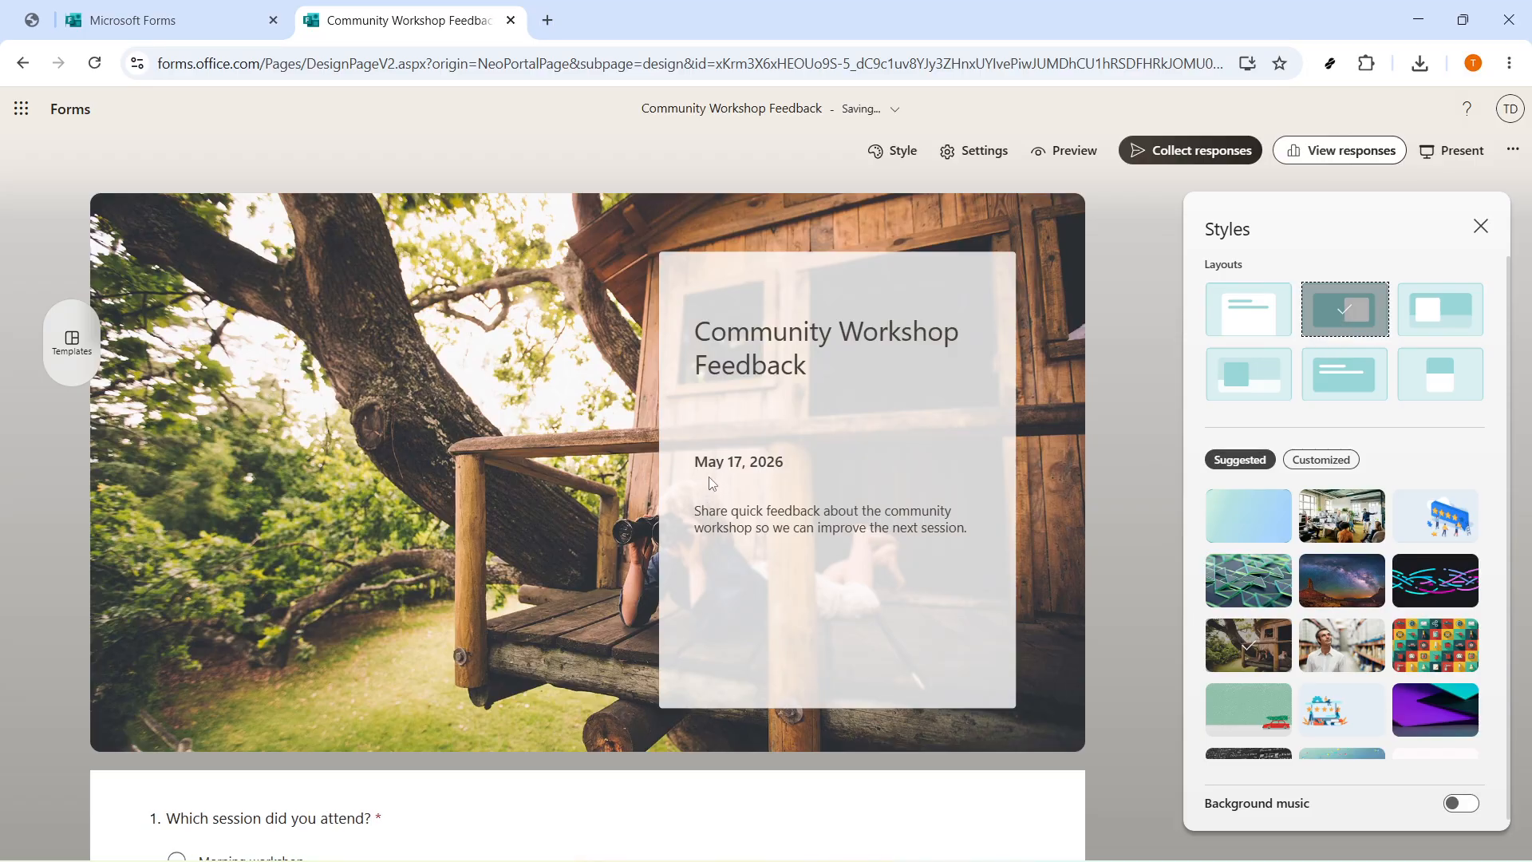
Review the form in this layout and switch to the one with a wide title card overlapping the lower edge of the photo banner
scroll(713, 484, down, 7)
scroll(712, 485, up, 7)
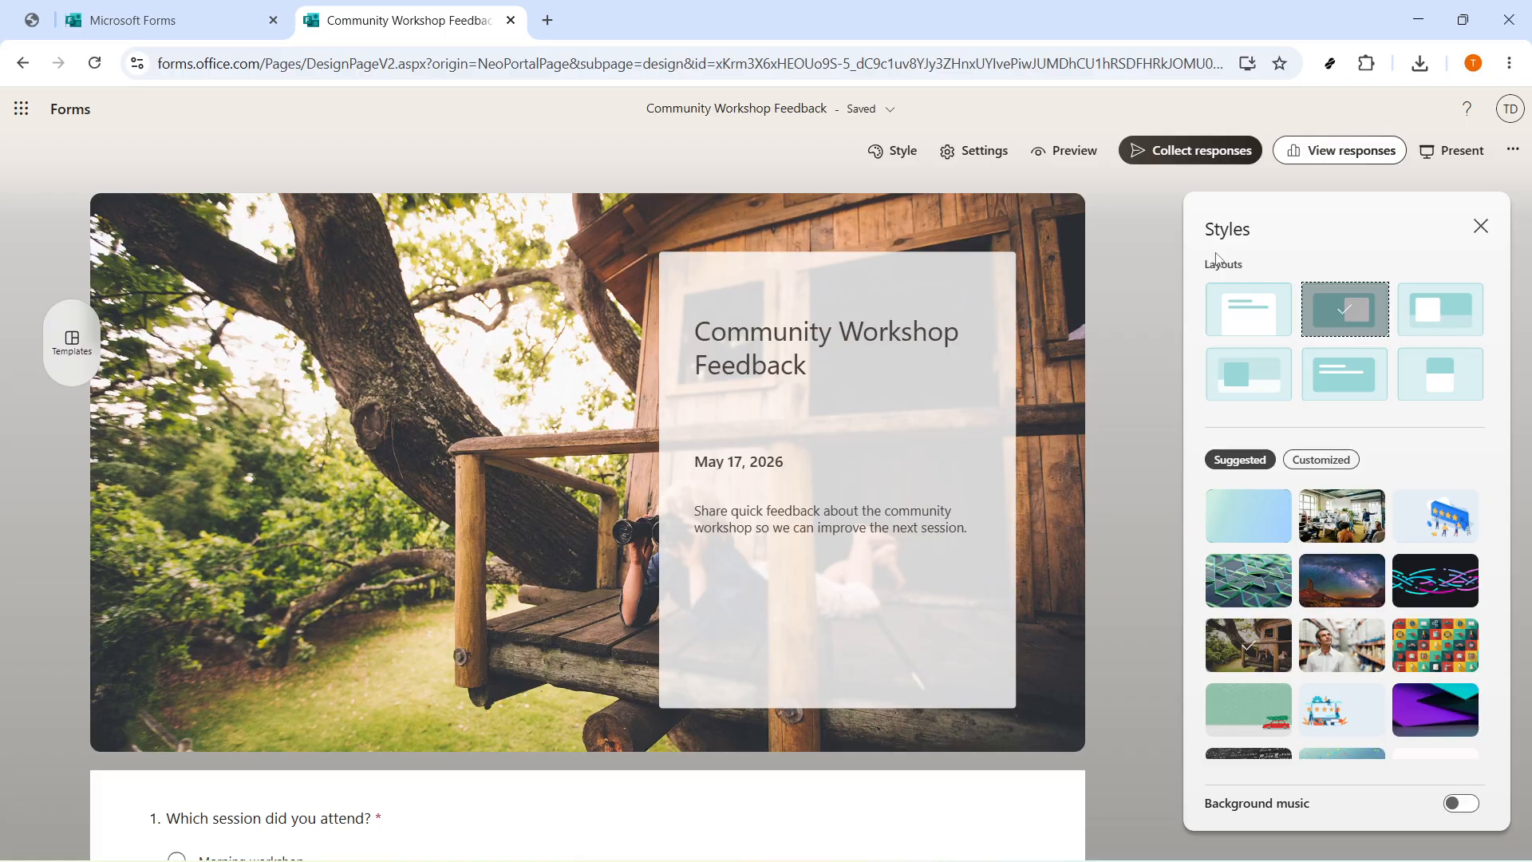
click(1427, 321)
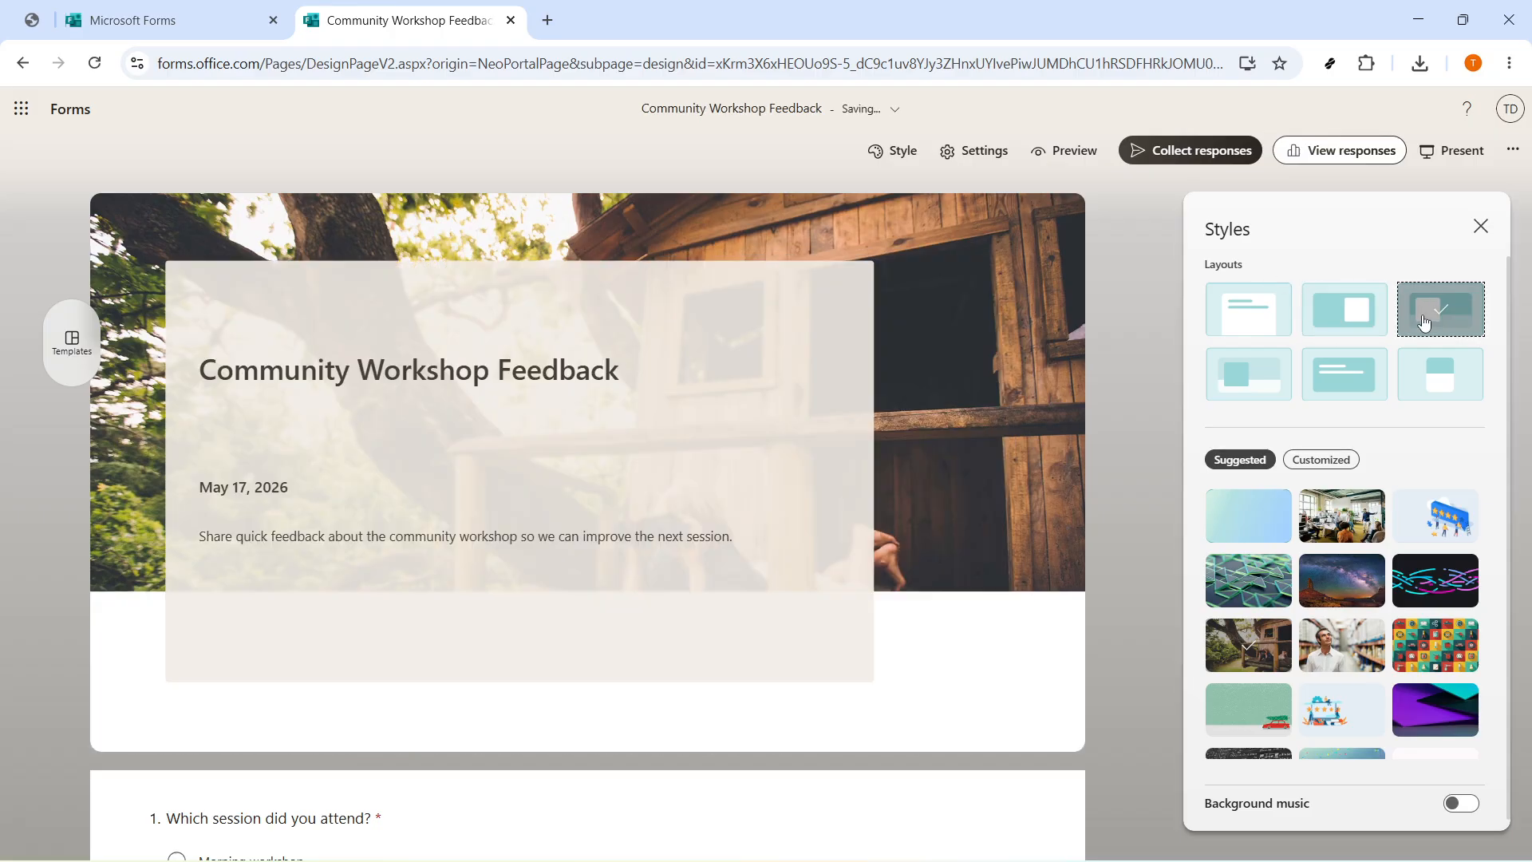